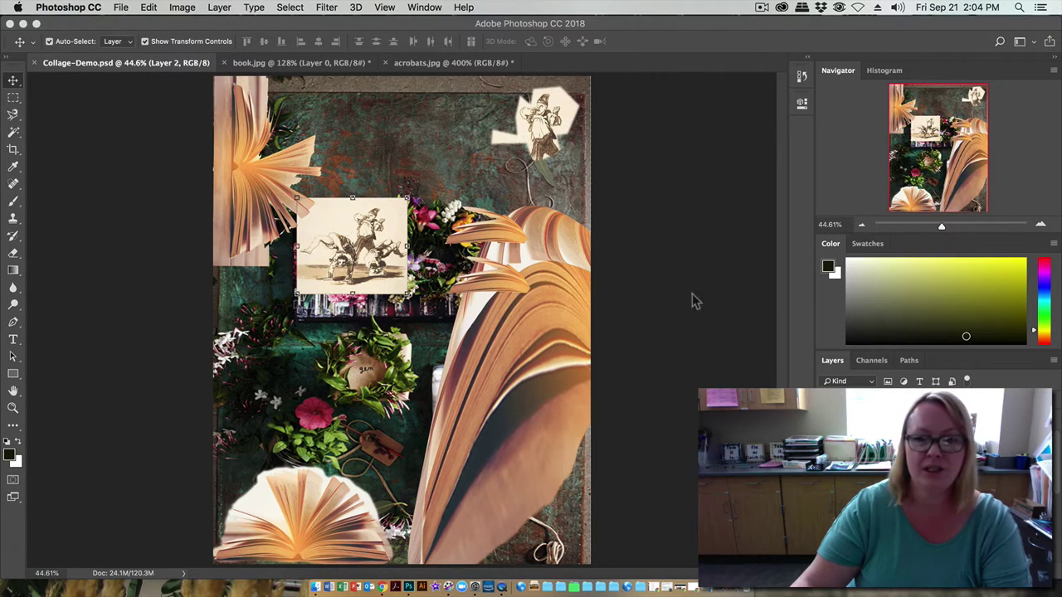
# Float the Layers panel and stretch it tall enough to show Layer 1 through Layer 10.
pyautogui.click(645, 133)
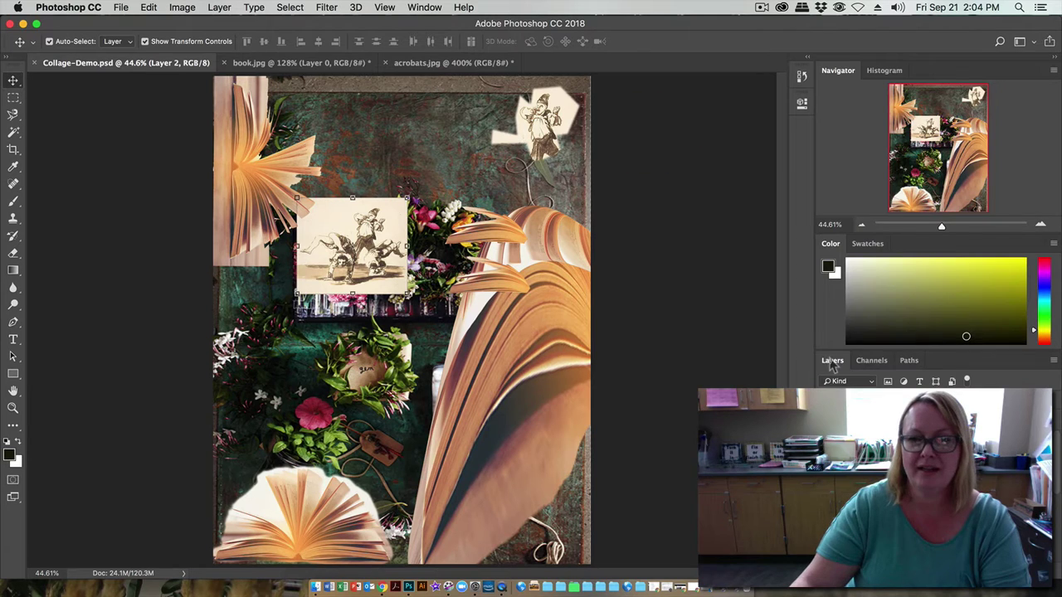
pyautogui.moveTo(831, 360); pyautogui.dragTo(610, 85)
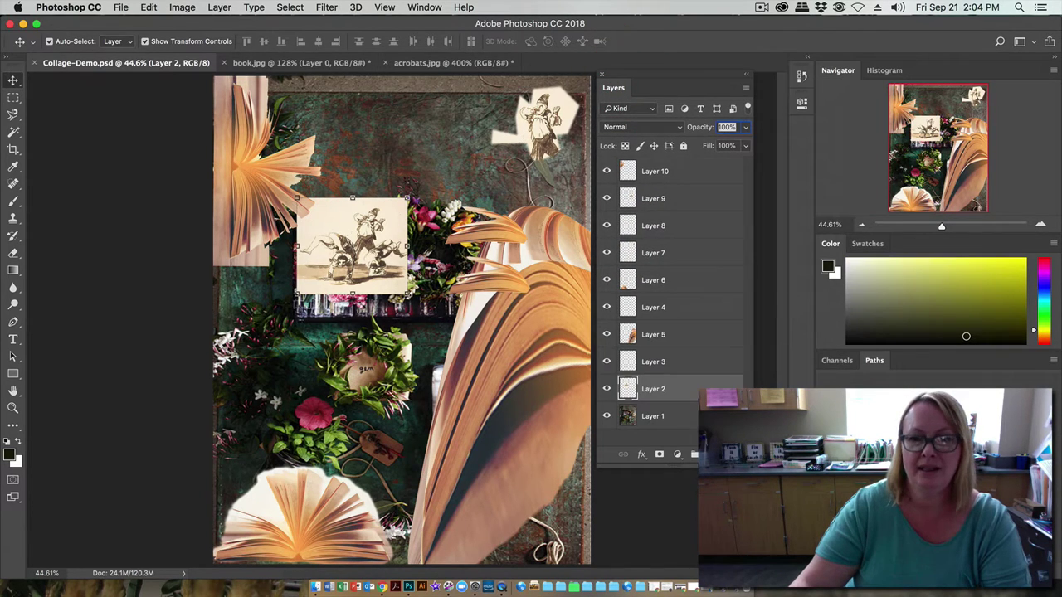
pyautogui.moveTo(680, 83); pyautogui.dragTo(697, 83)
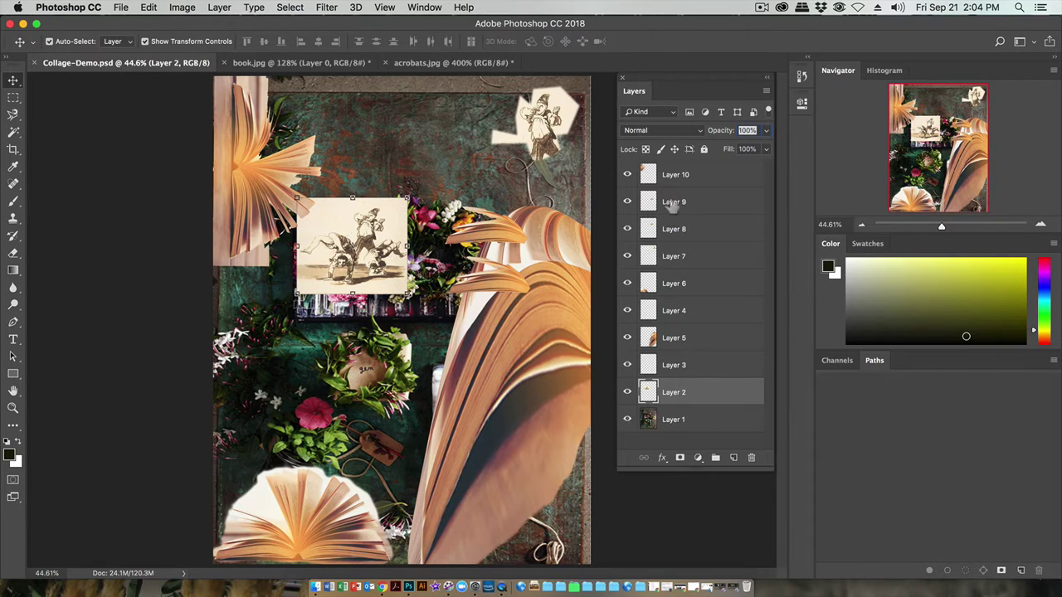
# Open the Layer Style dialog for Layer 2 and move it aside to reveal the acrobats sketch.
pyautogui.click(662, 458)
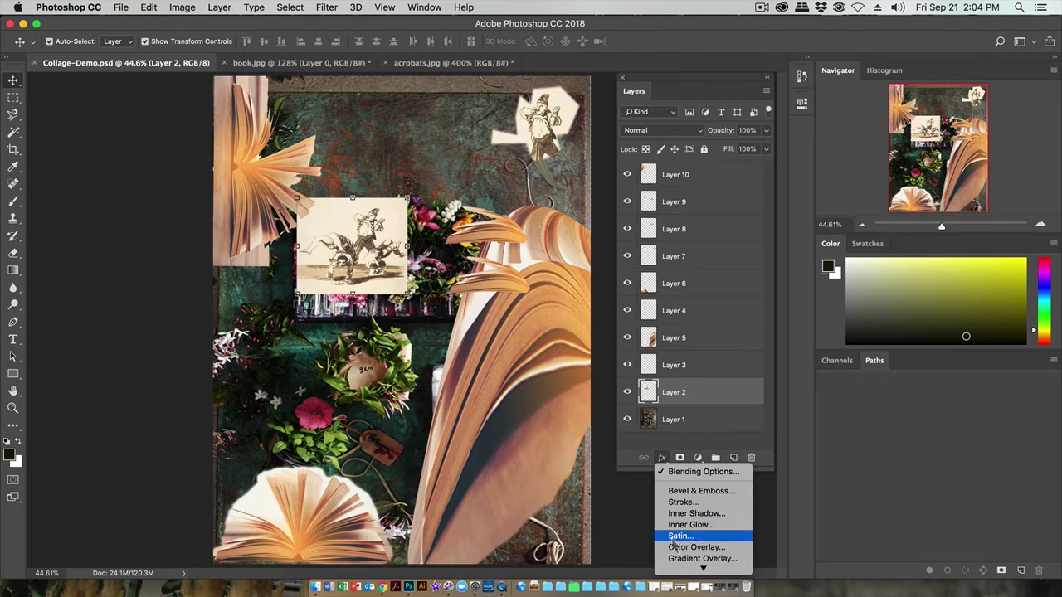
pyautogui.click(663, 458)
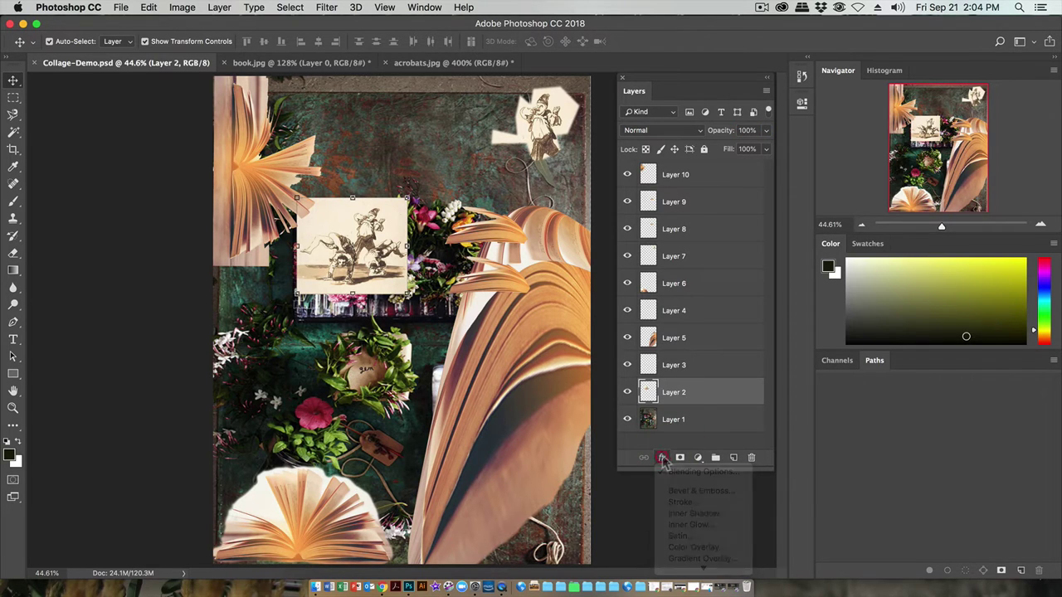
pyautogui.doubleClick(716, 391)
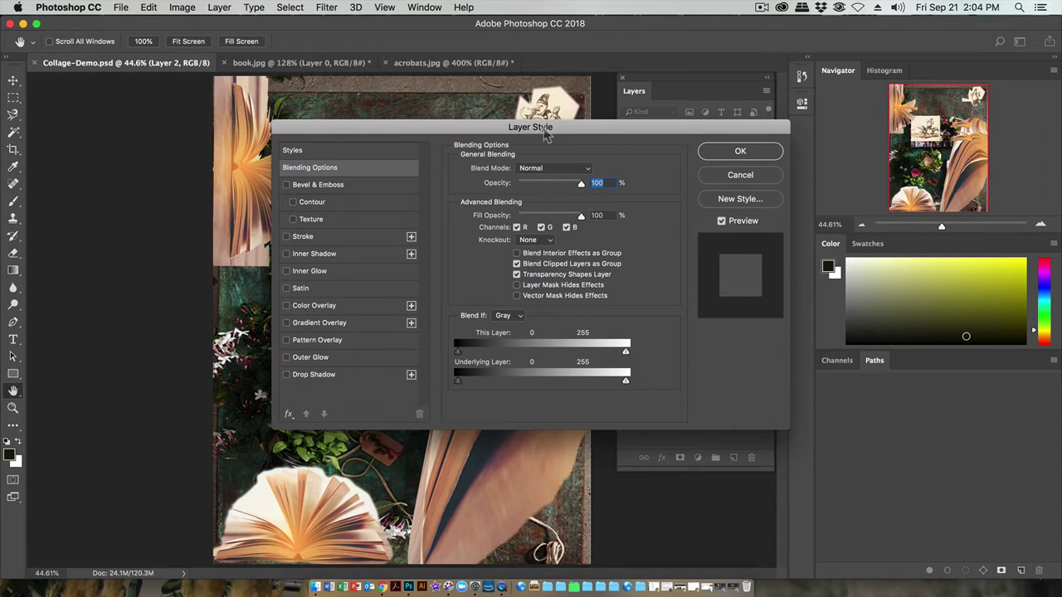
pyautogui.moveTo(572, 130); pyautogui.dragTo(765, 134)
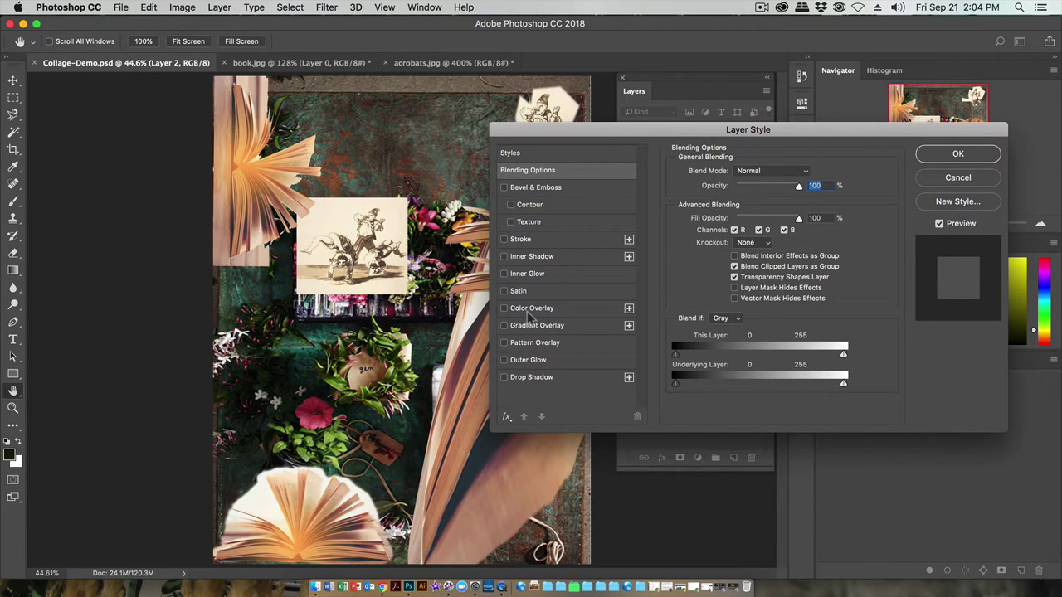
pyautogui.click(518, 311)
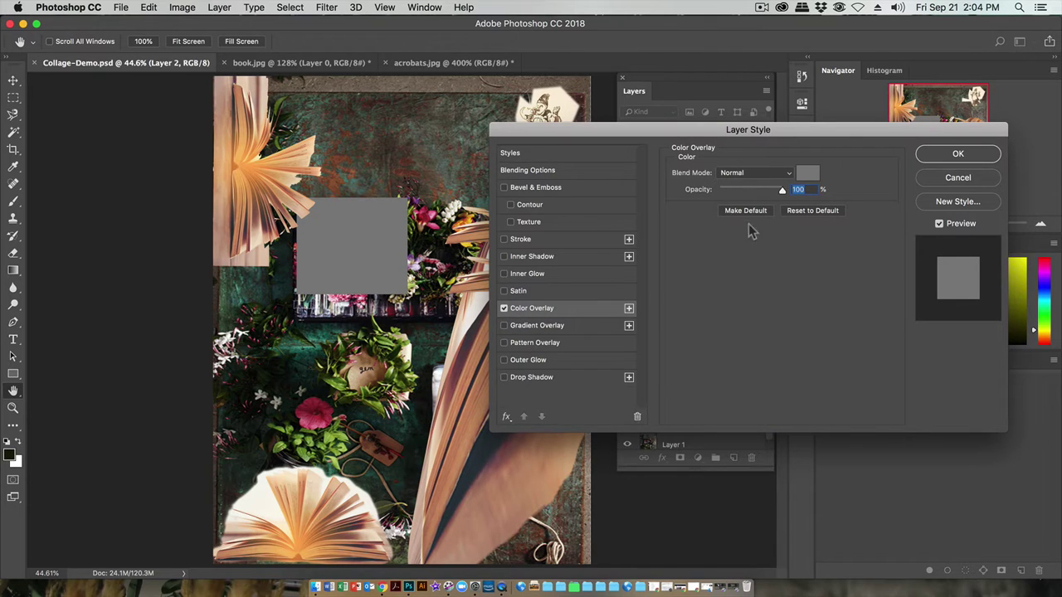
pyautogui.moveTo(786, 188); pyautogui.dragTo(755, 189)
pyautogui.click(798, 176)
pyautogui.click(509, 199)
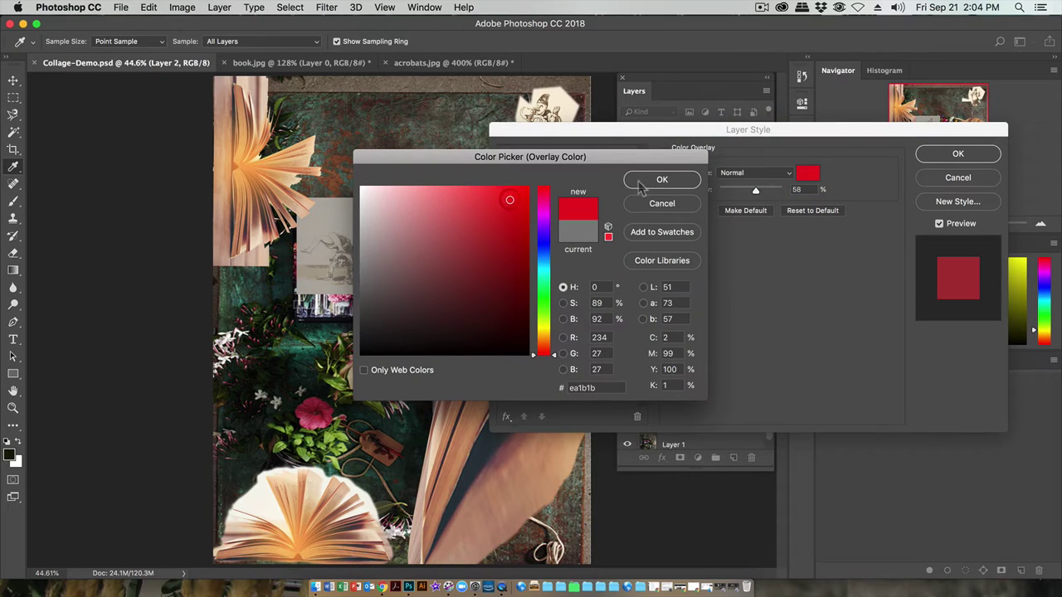
pyautogui.click(663, 179)
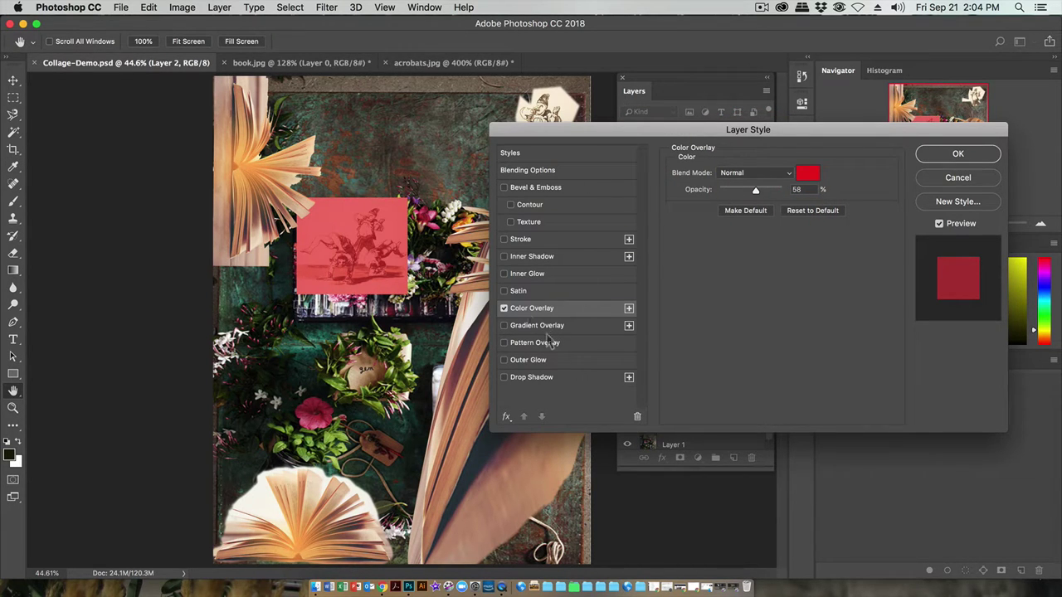
pyautogui.click(503, 307)
pyautogui.click(505, 325)
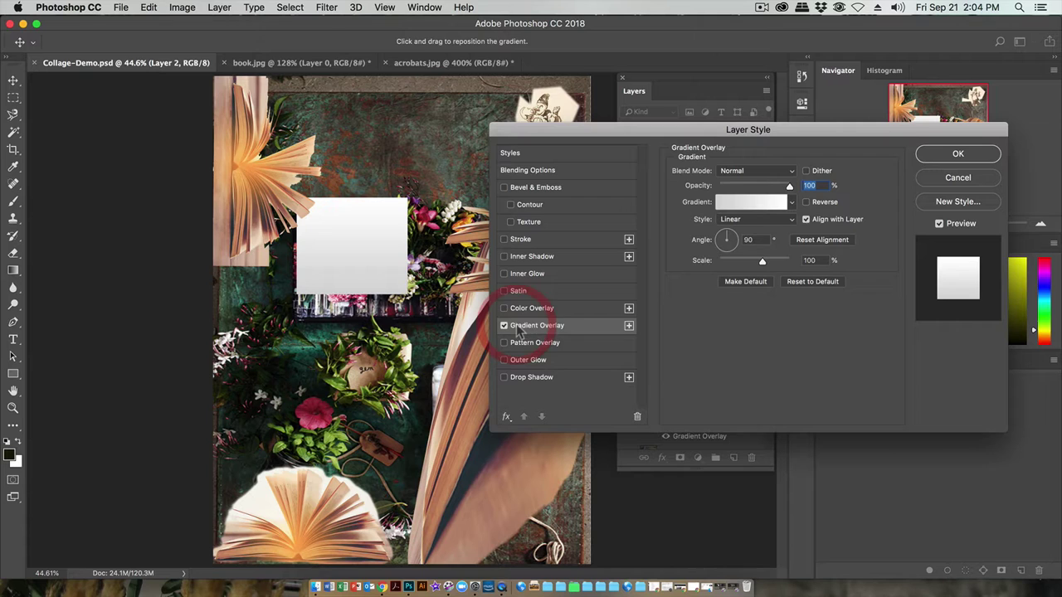
pyautogui.moveTo(791, 188); pyautogui.dragTo(766, 186)
pyautogui.click(503, 326)
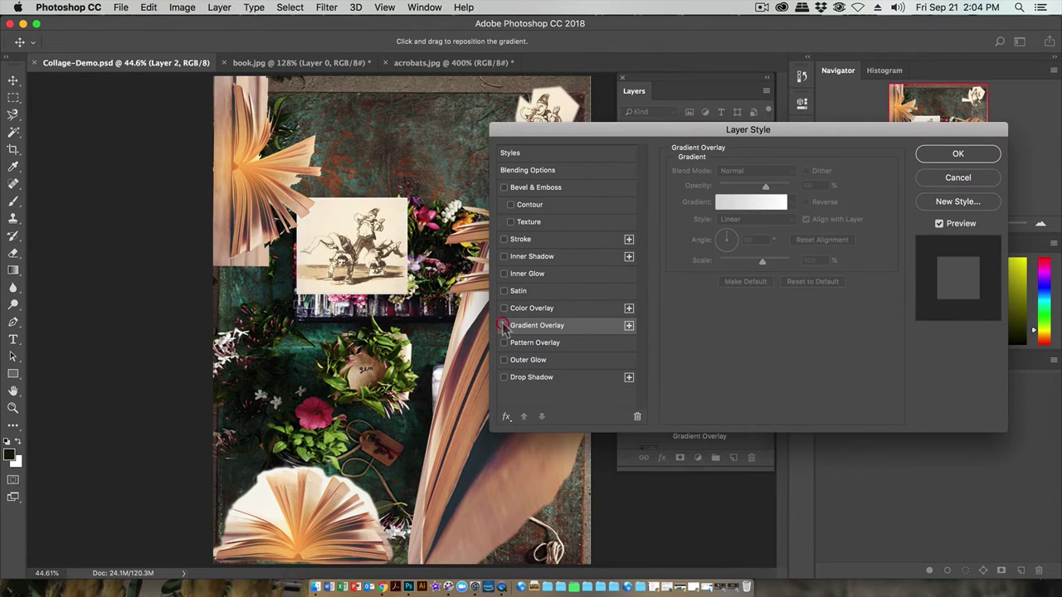
# Turn on Outer Glow for Layer 2, briefly trying and removing Stroke and Inner Shadow.
pyautogui.click(525, 360)
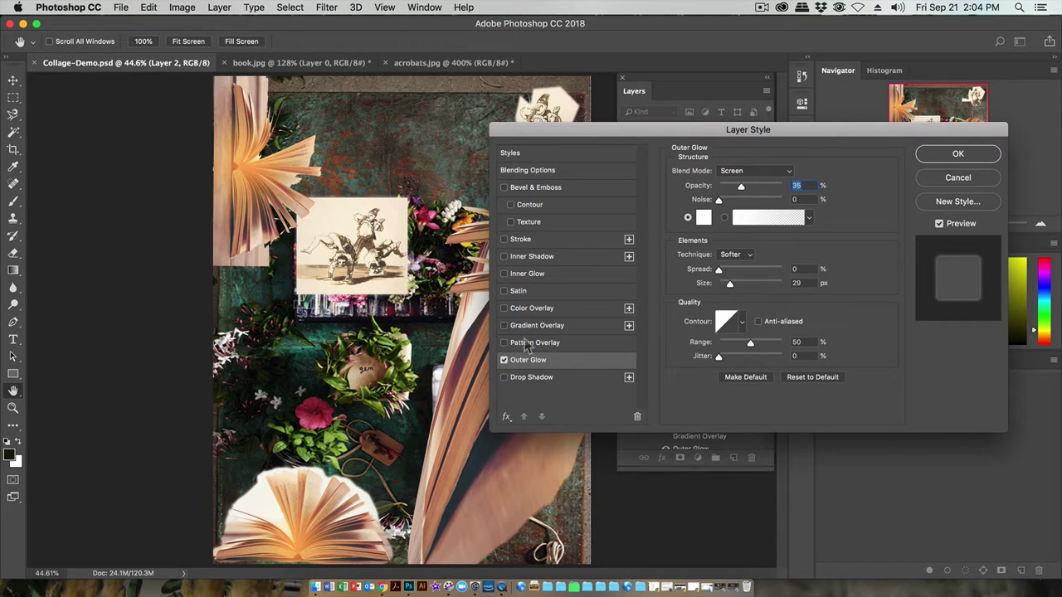
pyautogui.click(504, 239)
pyautogui.click(503, 256)
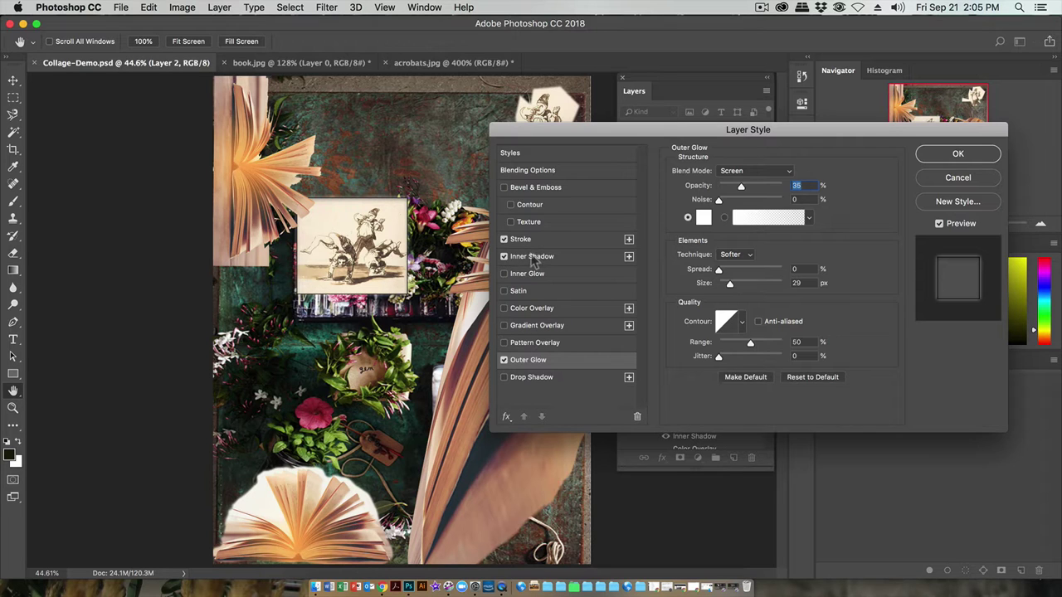
pyautogui.click(503, 256)
pyautogui.click(504, 239)
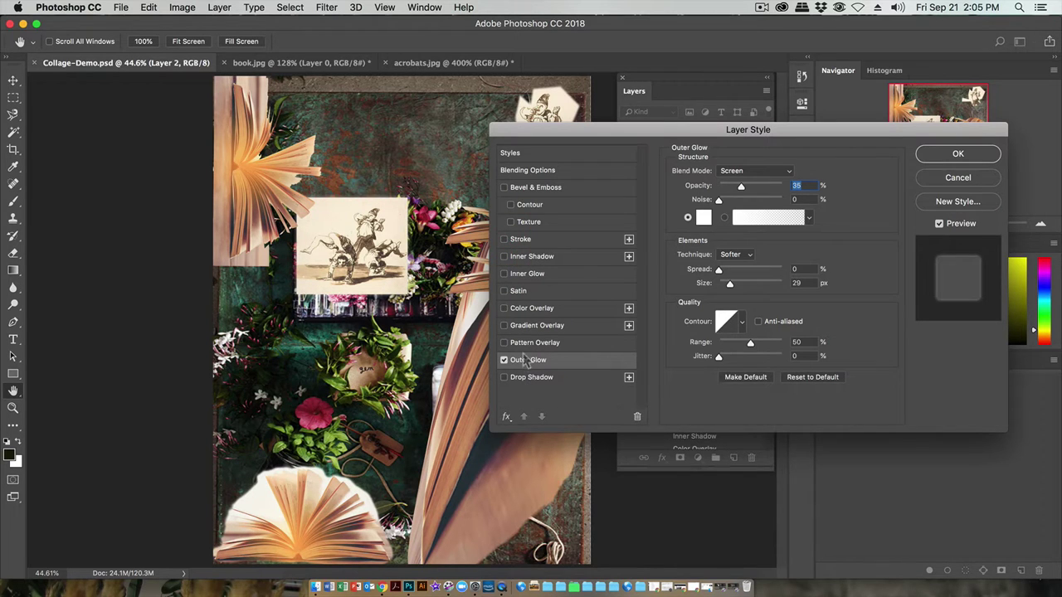
pyautogui.click(524, 361)
# Give Layer 2 a red Stroke of 35 px, positioned Outside, at 73% opacity.
pyautogui.click(538, 240)
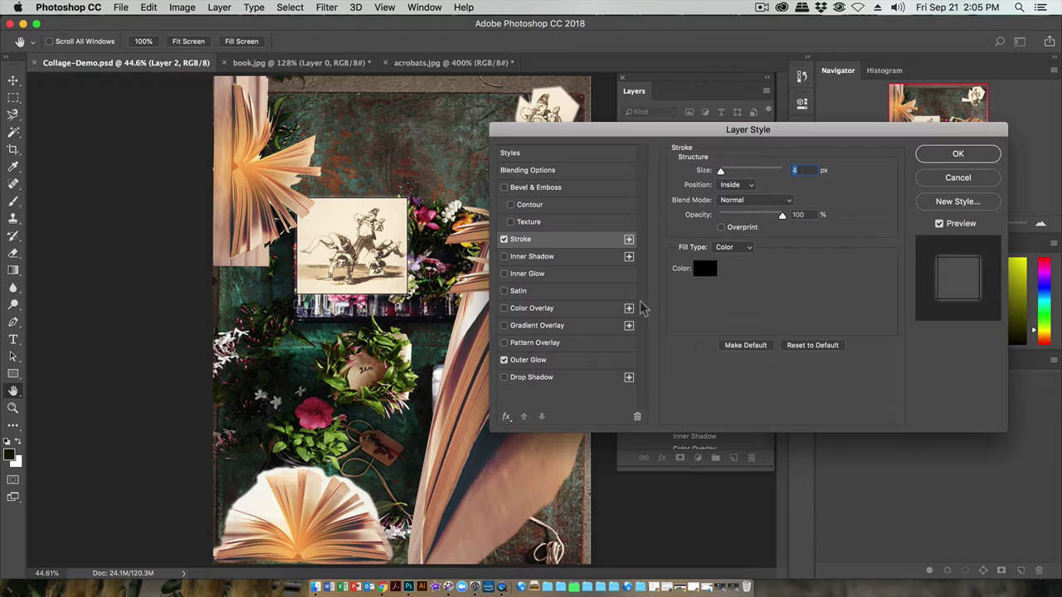
pyautogui.click(702, 269)
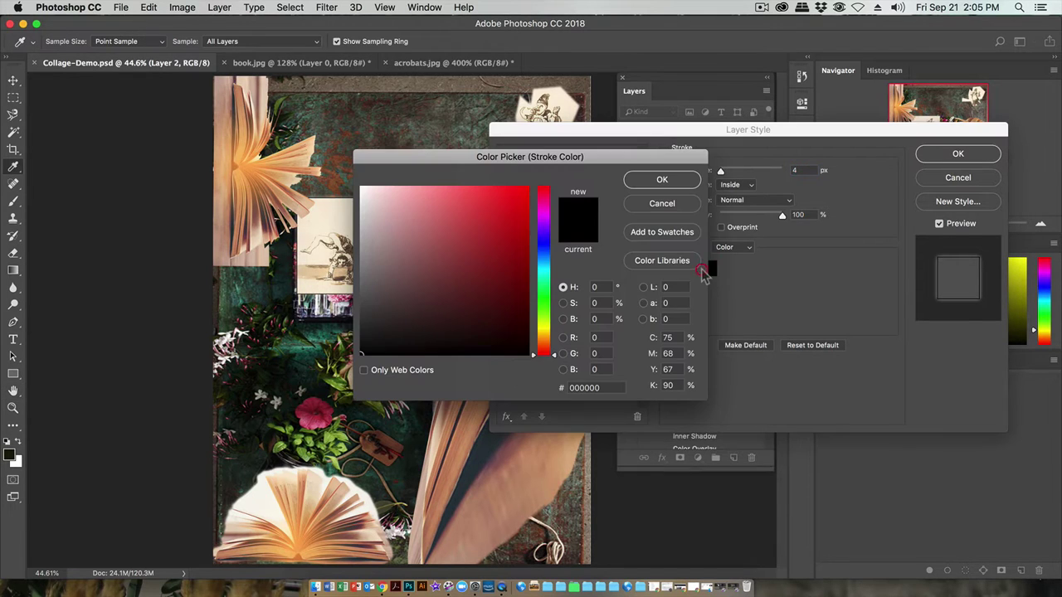
pyautogui.click(529, 231)
pyautogui.click(661, 180)
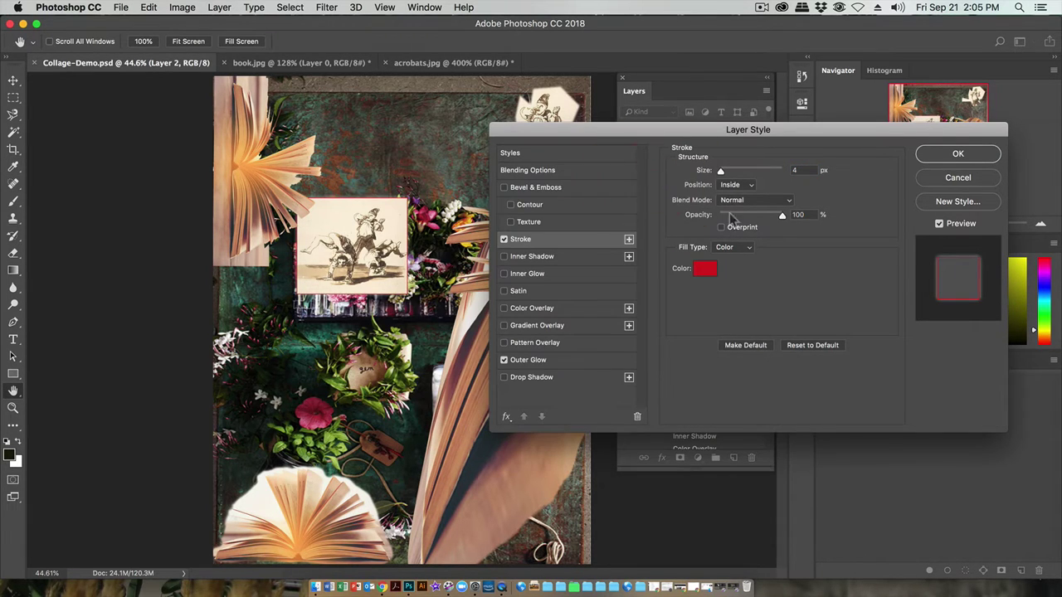
pyautogui.moveTo(720, 170); pyautogui.dragTo(731, 170)
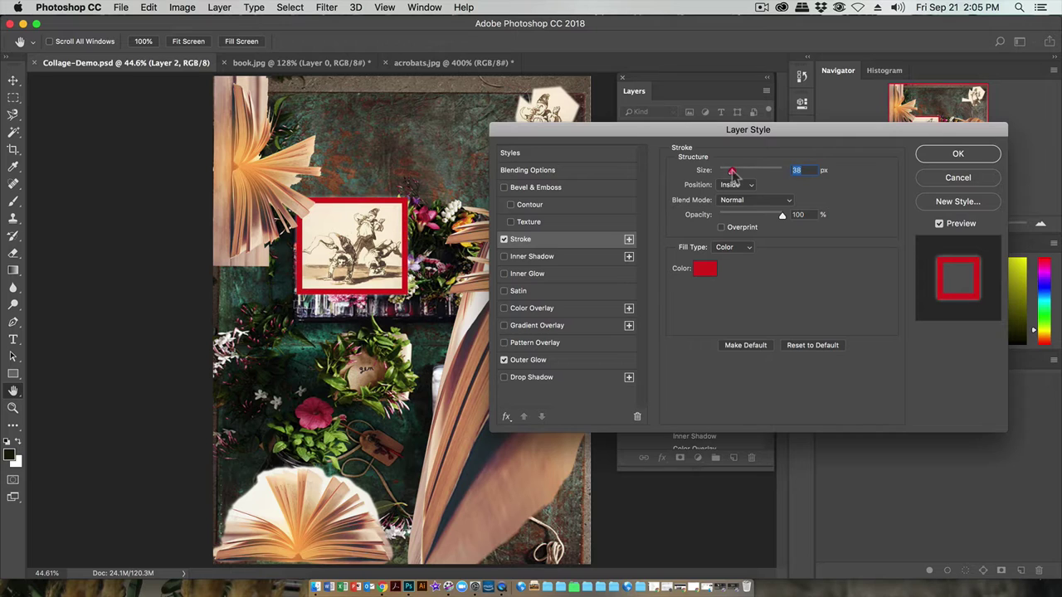
pyautogui.click(736, 185)
pyautogui.click(731, 172)
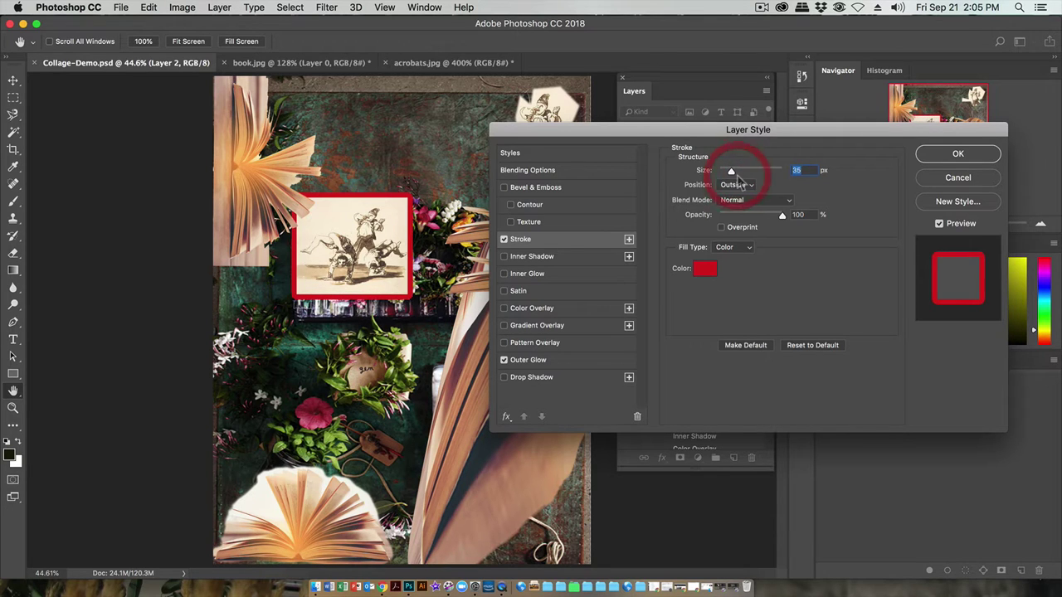
pyautogui.moveTo(779, 217); pyautogui.dragTo(765, 217)
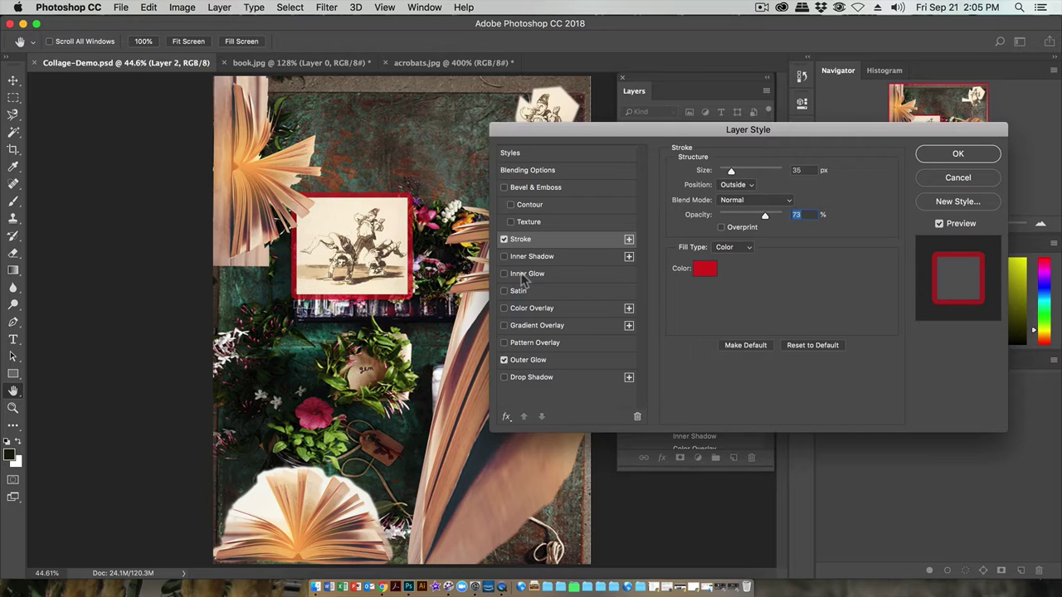
# Lighten the stroke to pinkish red e96060 and apply the style, after trying Bevel & Emboss.
pyautogui.click(512, 189)
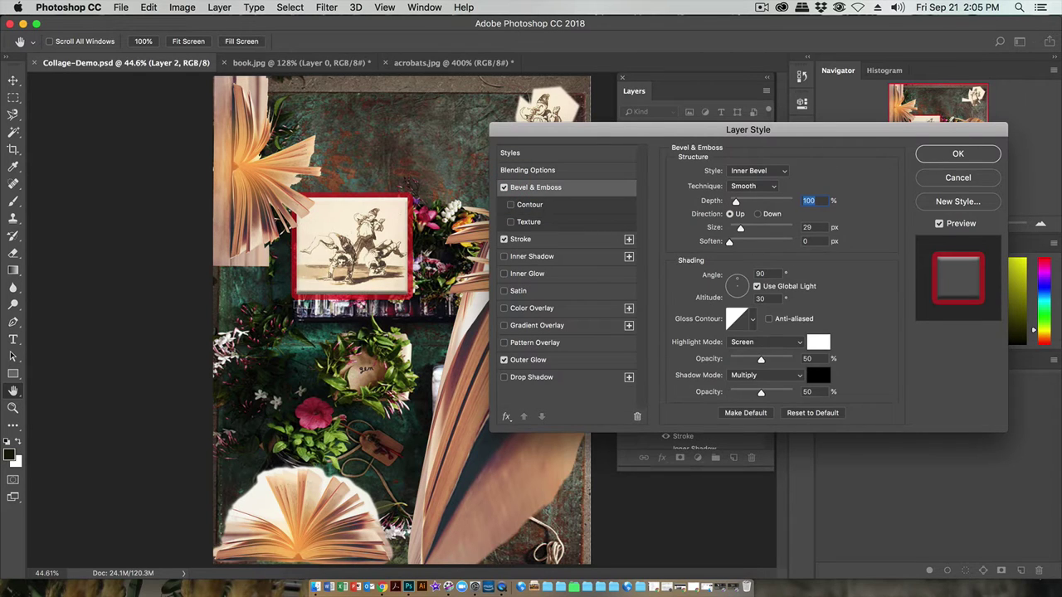
pyautogui.click(503, 187)
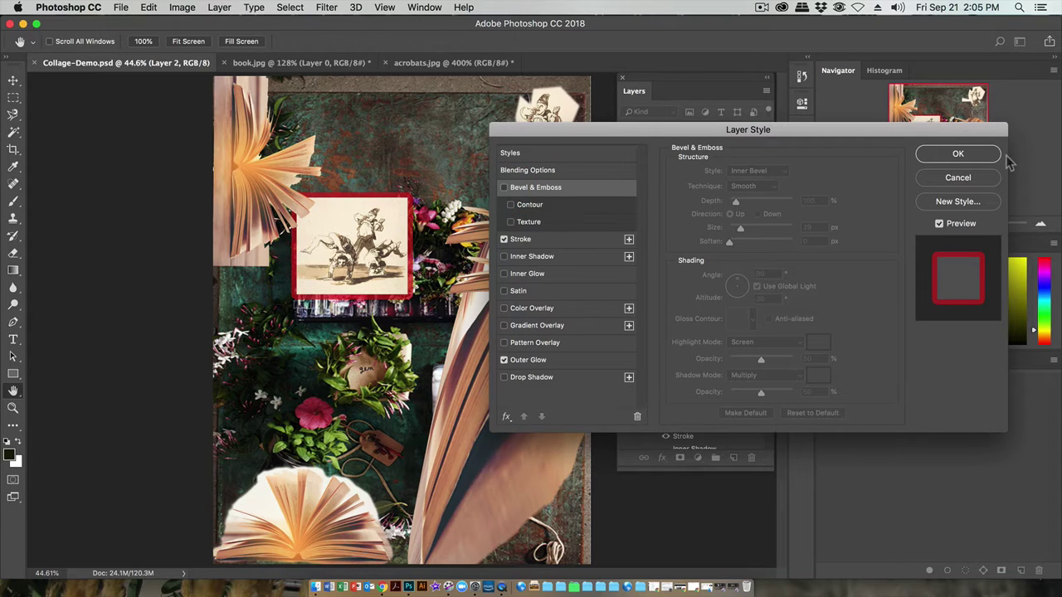
pyautogui.click(564, 239)
pyautogui.click(707, 270)
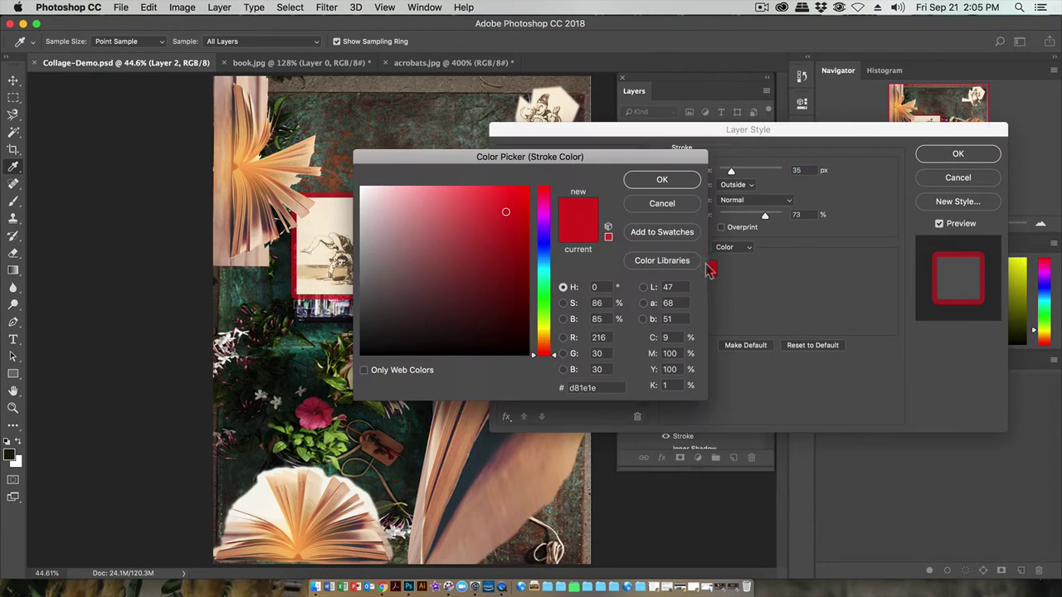
pyautogui.moveTo(515, 164); pyautogui.dragTo(653, 135)
pyautogui.moveTo(597, 171); pyautogui.dragTo(594, 166)
pyautogui.click(801, 150)
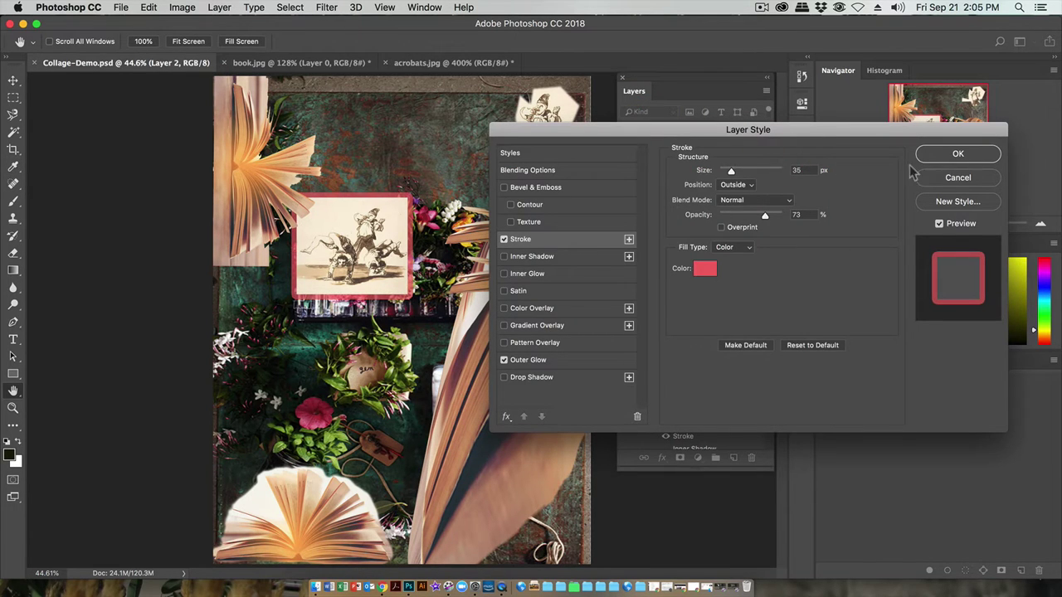
pyautogui.click(952, 156)
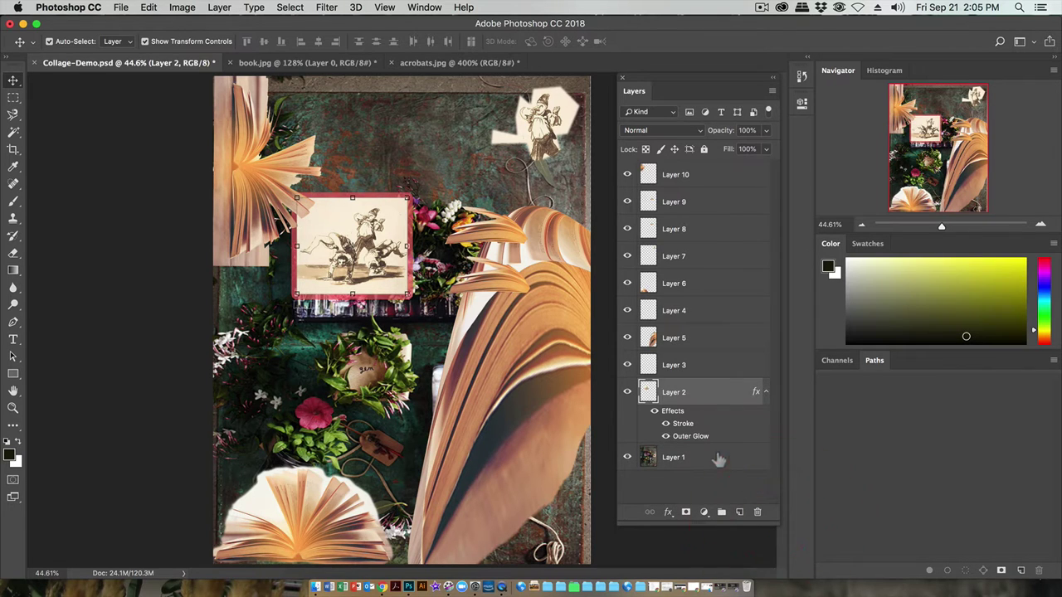
# Copy Layer 2's layer style, undoing an accidental paste onto Layer 5.
pyautogui.rightClick(754, 395)
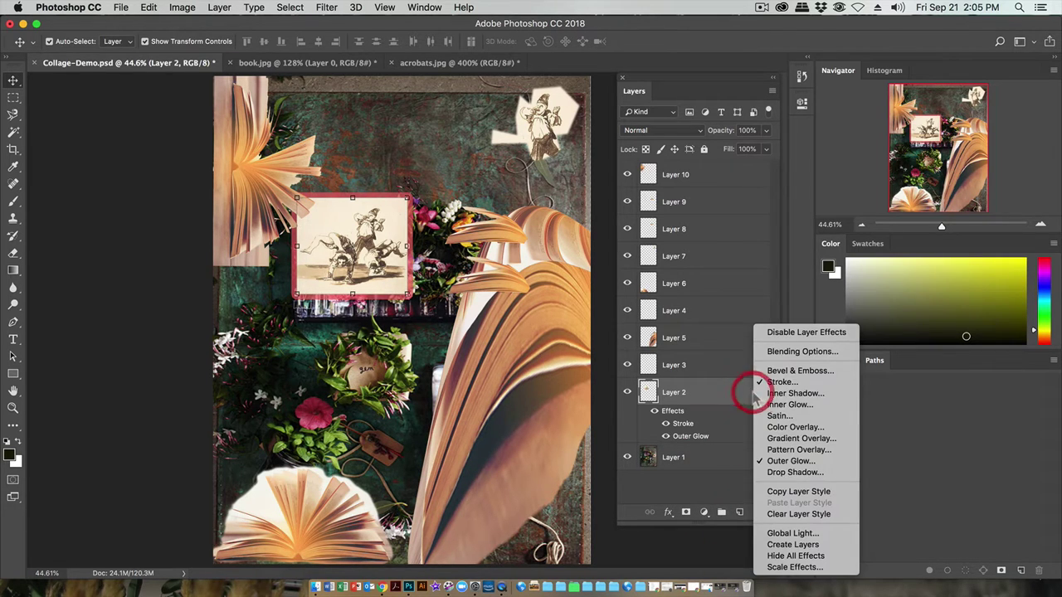
pyautogui.click(783, 492)
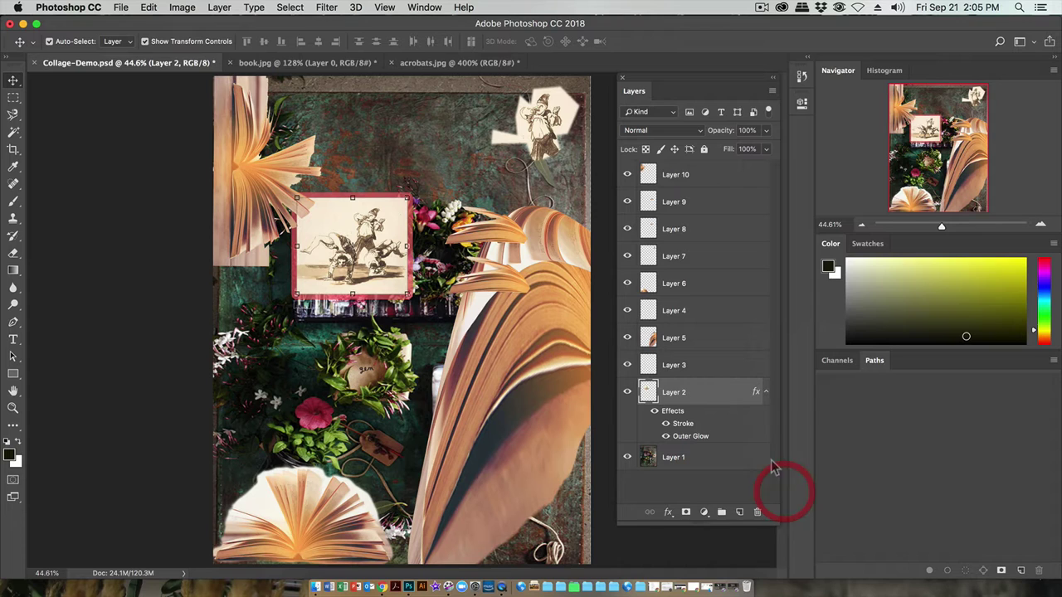
pyautogui.rightClick(712, 342)
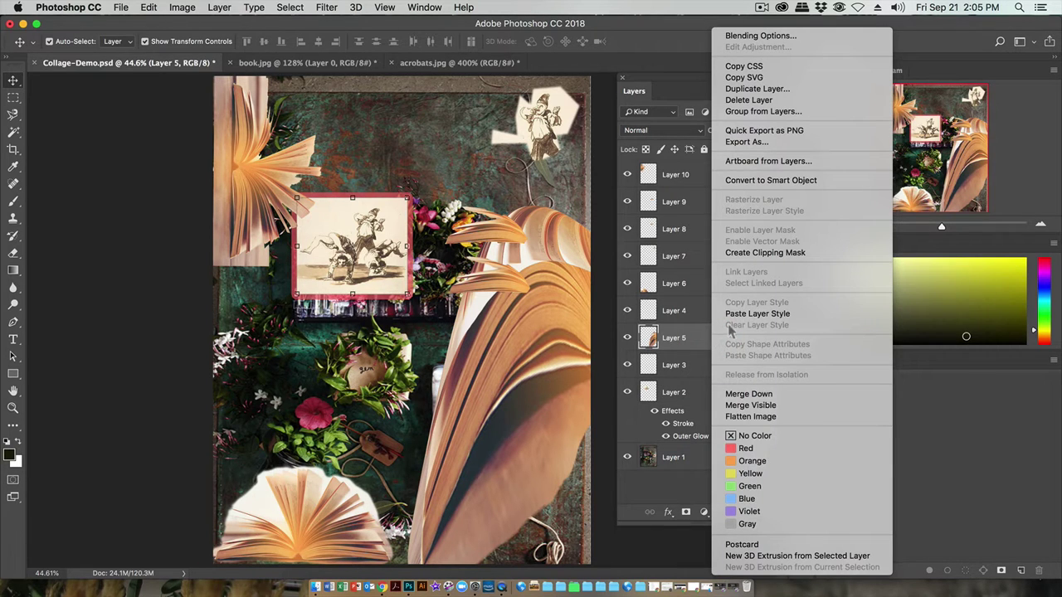
pyautogui.click(738, 314)
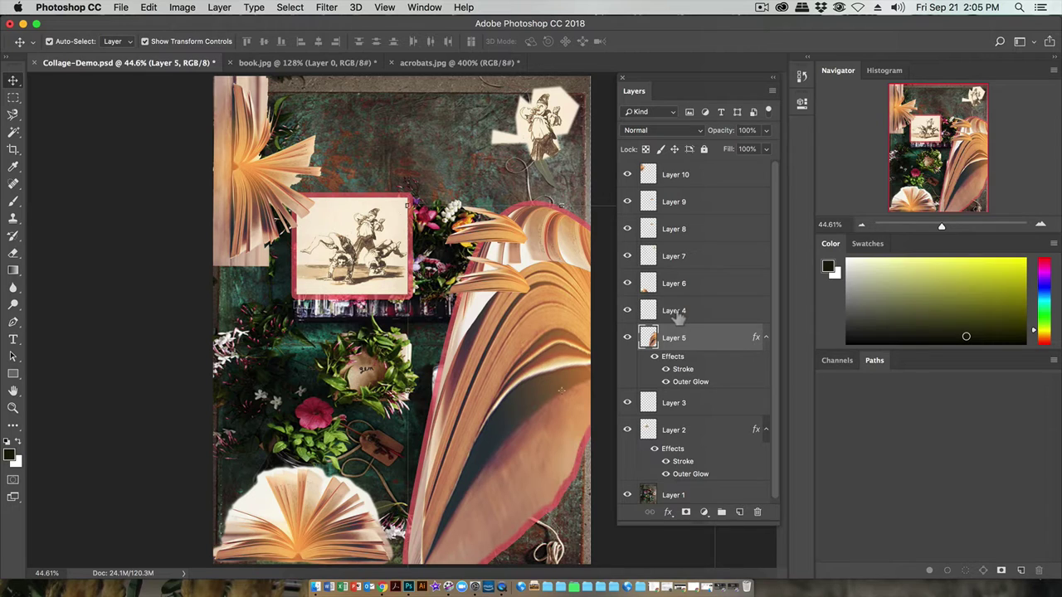
pyautogui.press('super+z')
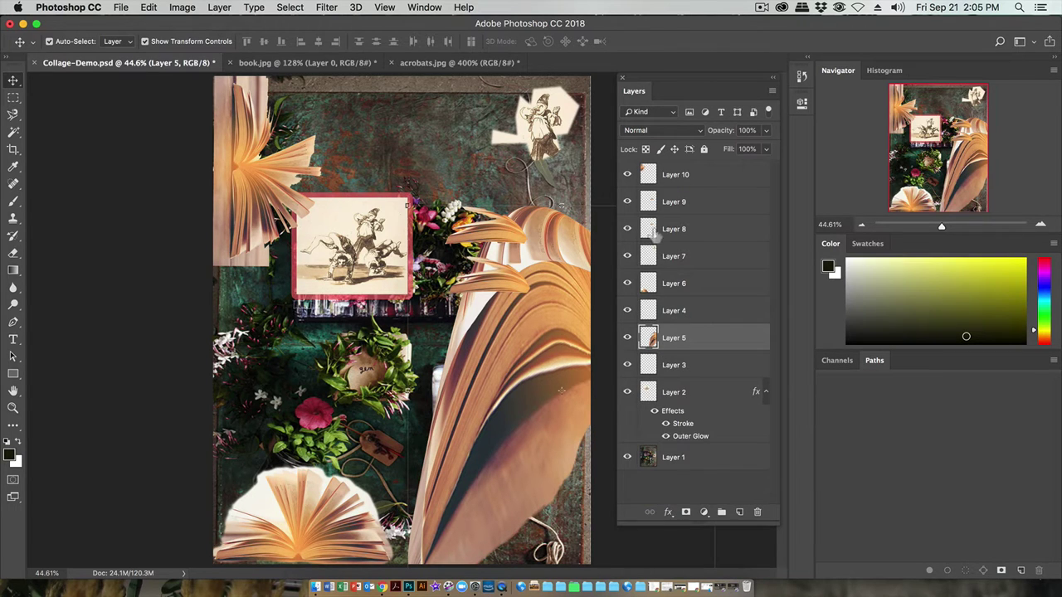
# Paste the red stroke and outer glow onto Layer 7, the small acrobat cutout.
pyautogui.rightClick(564, 118)
pyautogui.click(599, 126)
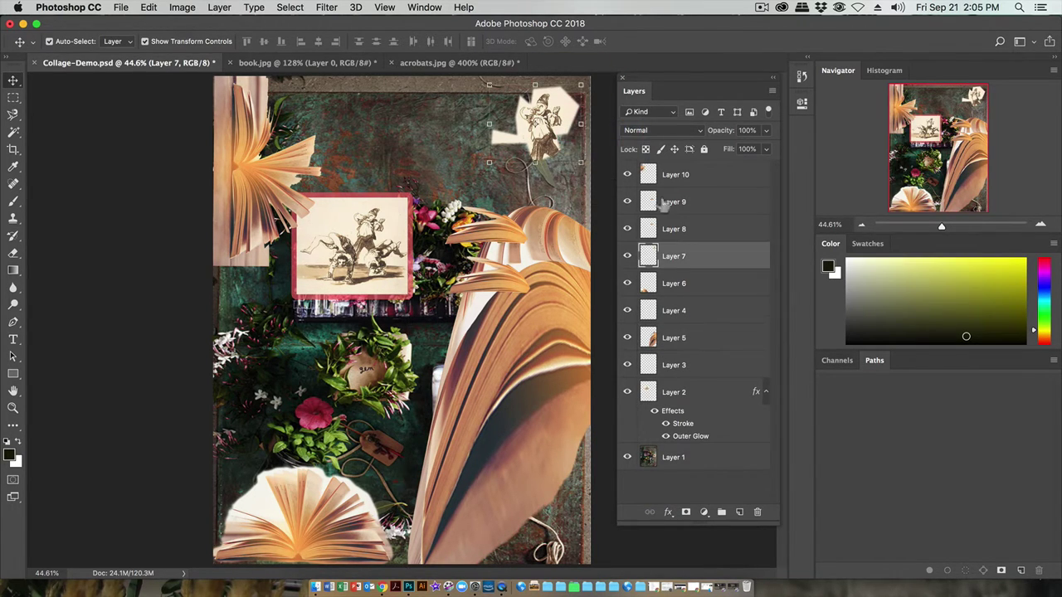
pyautogui.rightClick(708, 260)
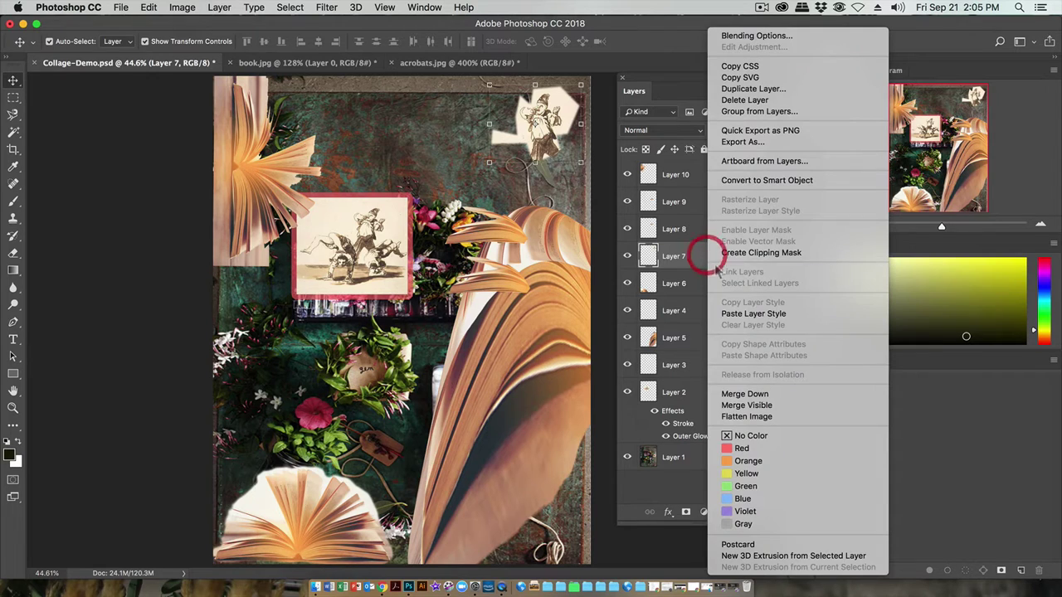
pyautogui.click(735, 315)
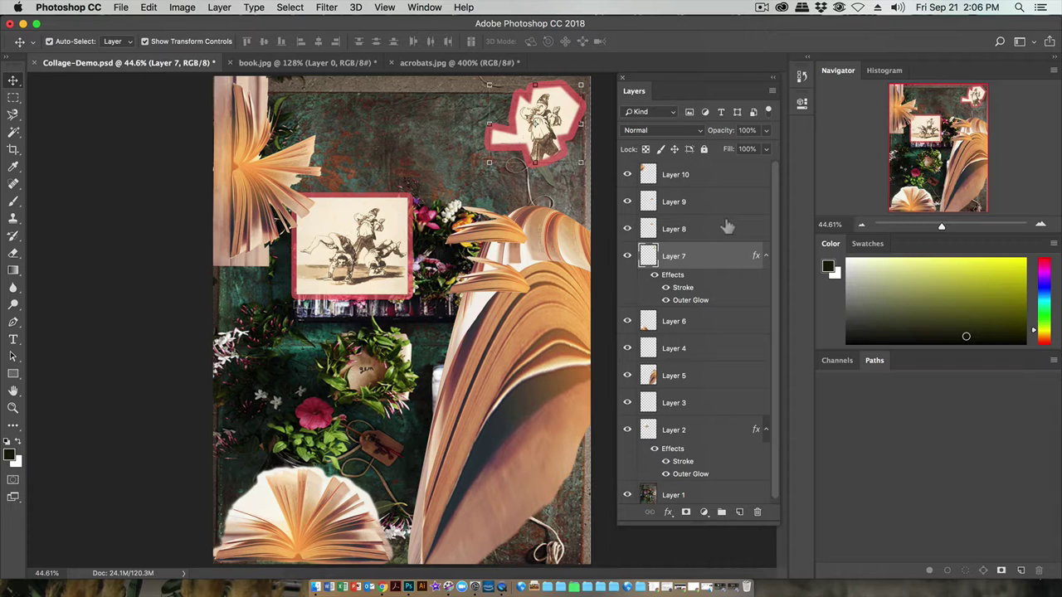
# Lower Layer 7's opacity to about 50%.
pyautogui.click(766, 132)
pyautogui.moveTo(765, 149); pyautogui.dragTo(737, 152)
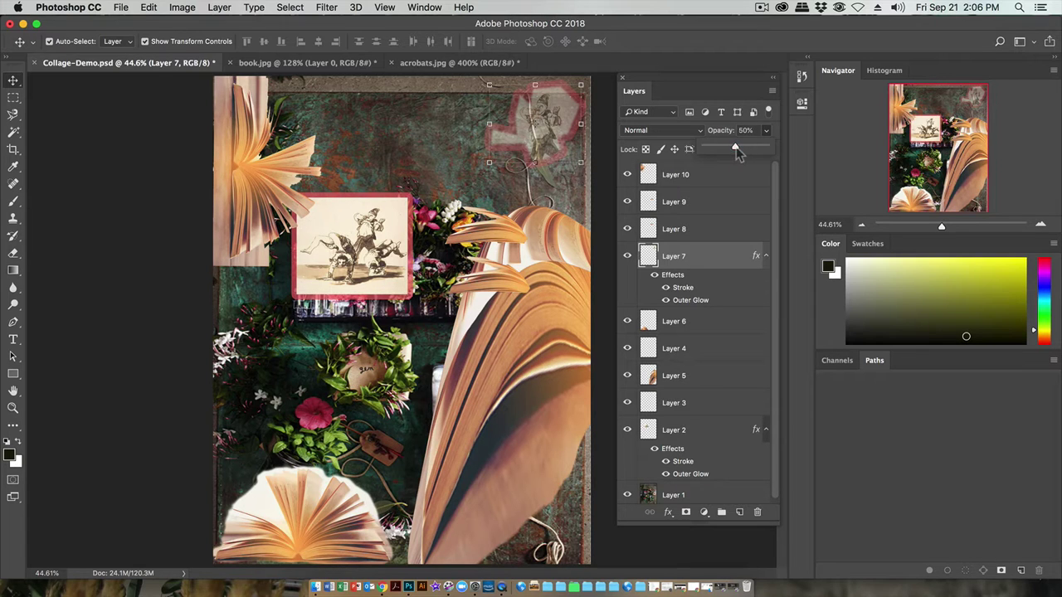
pyautogui.click(735, 151)
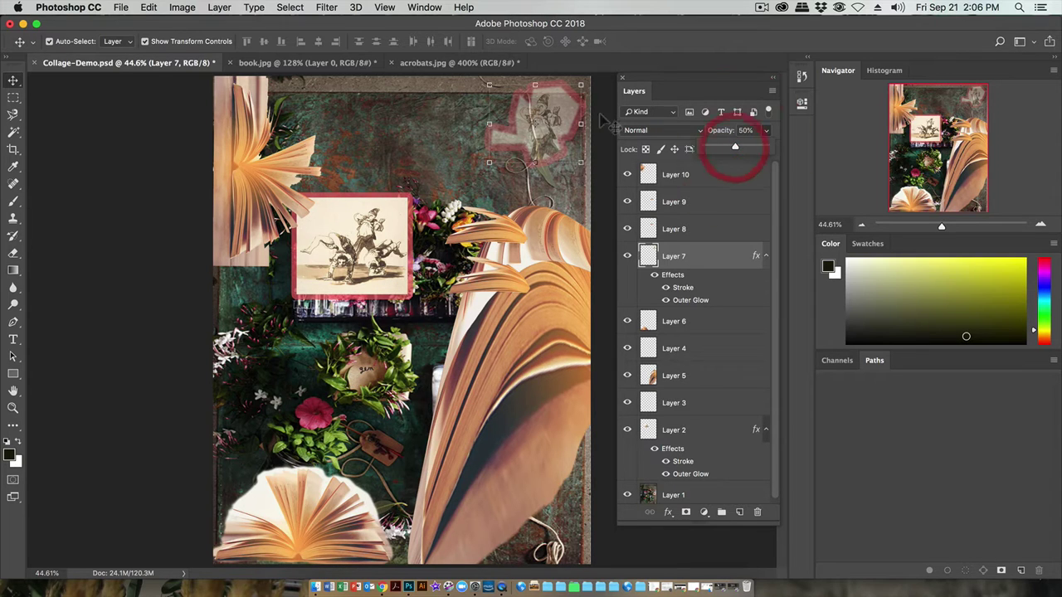
pyautogui.click(738, 151)
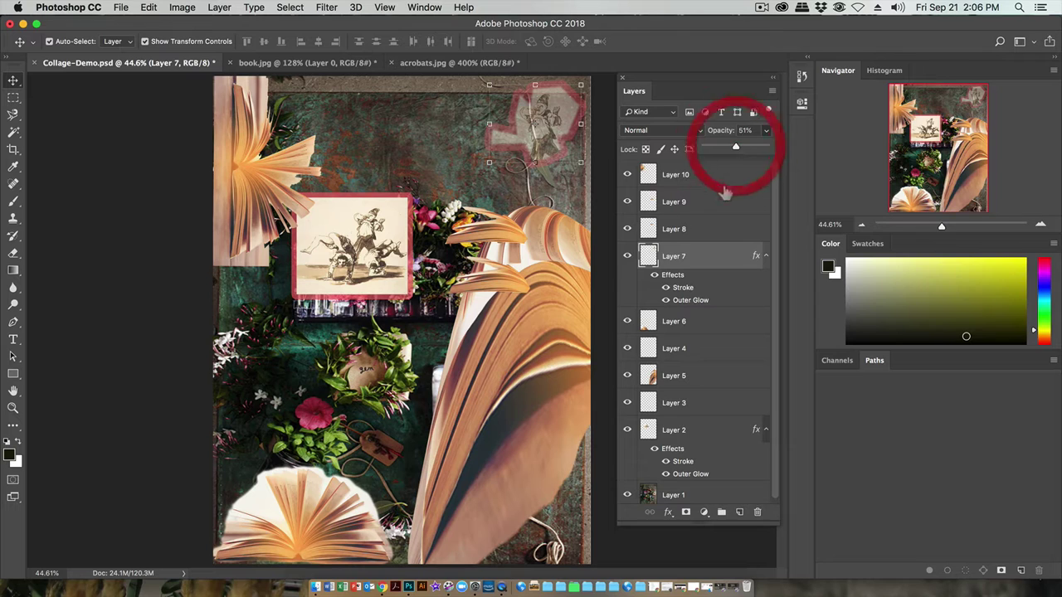
# Select Layer 10, the top-left book pages, and set its opacity to 86%.
pyautogui.click(689, 175)
pyautogui.click(766, 130)
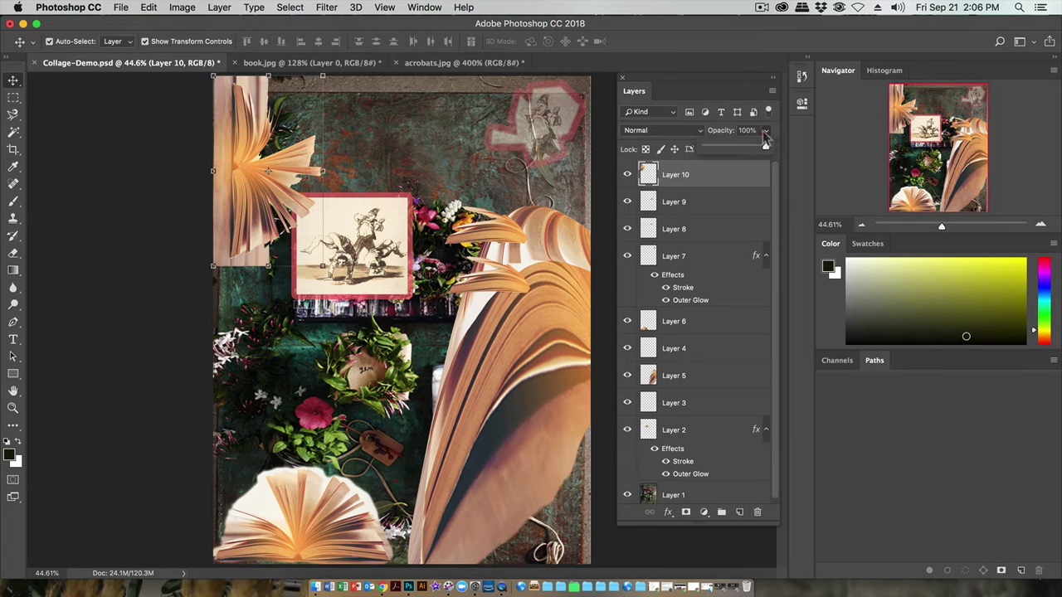
pyautogui.moveTo(766, 150); pyautogui.dragTo(757, 153)
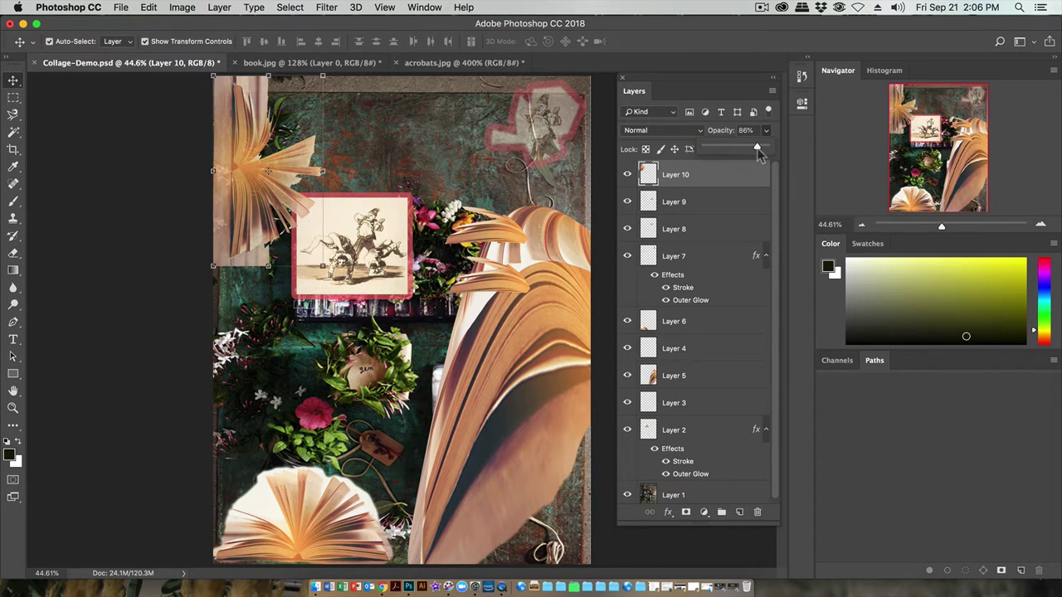
pyautogui.click(676, 108)
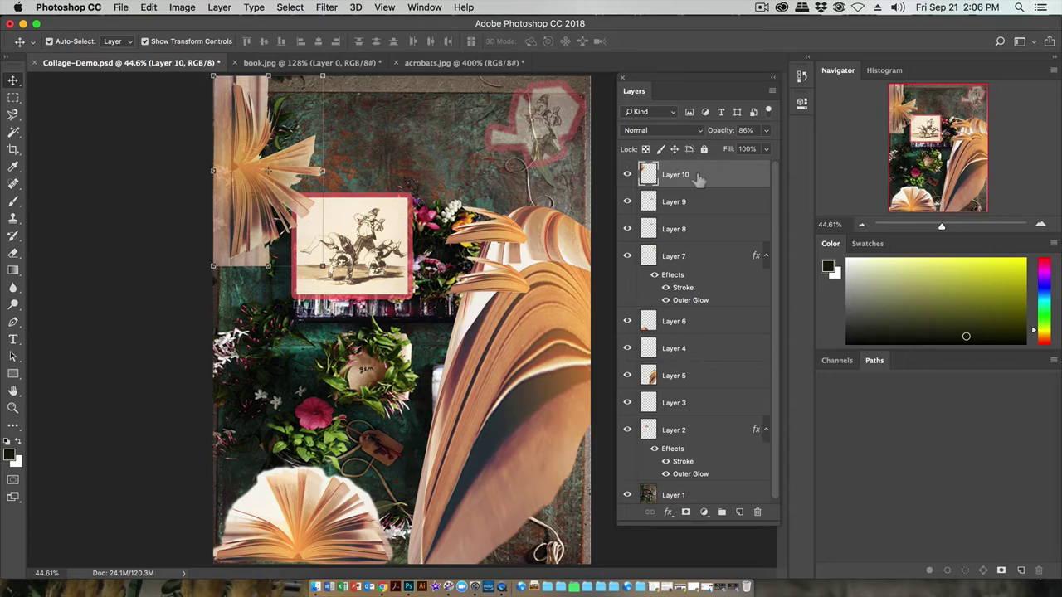
# Set Layer 10's blend mode to Darken after briefly trying Dissolve.
pyautogui.click(701, 133)
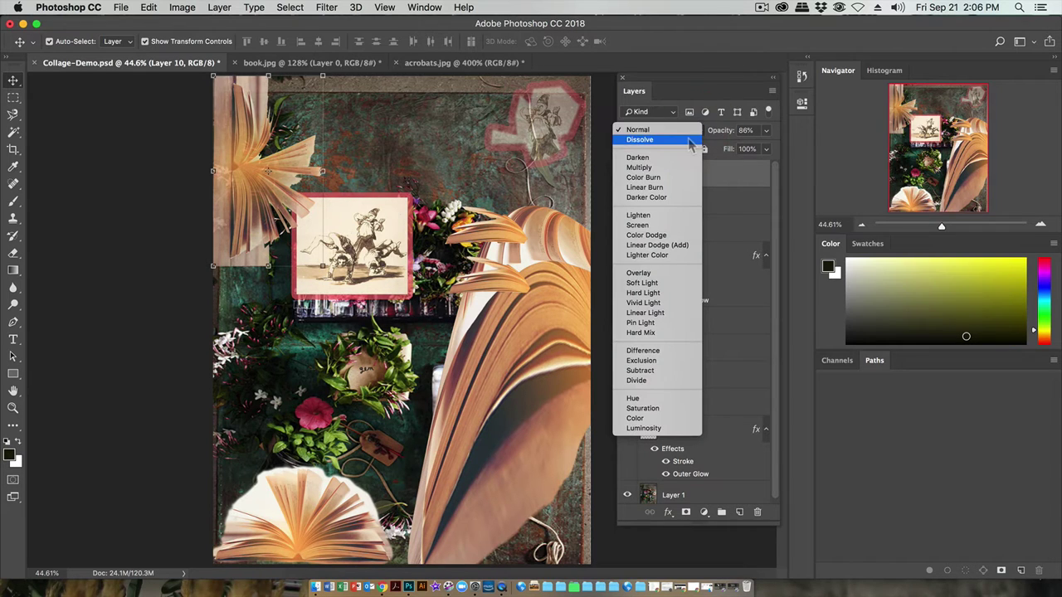
pyautogui.click(687, 140)
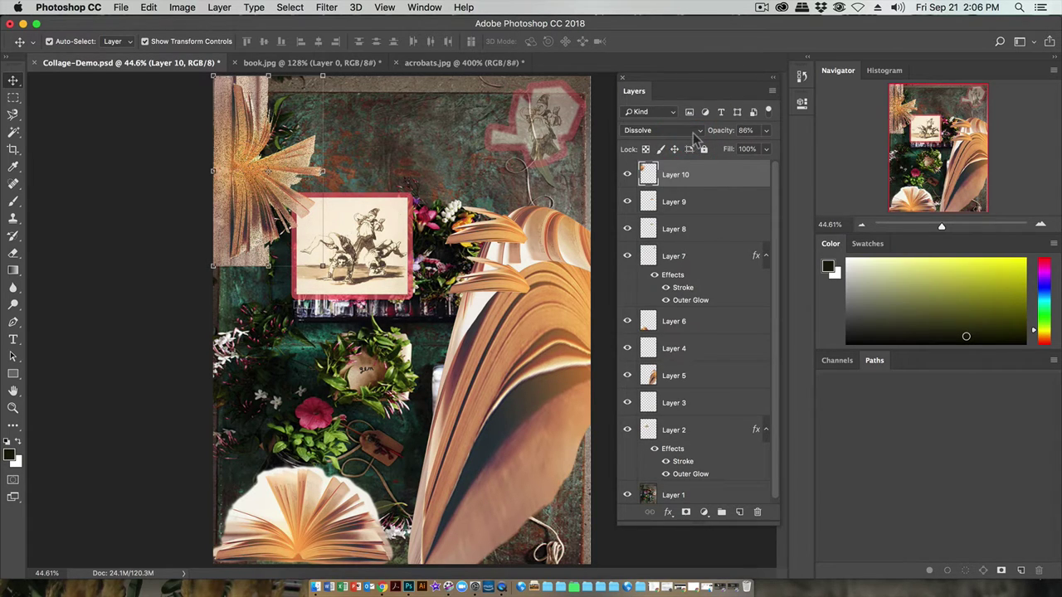
pyautogui.click(697, 133)
pyautogui.click(691, 141)
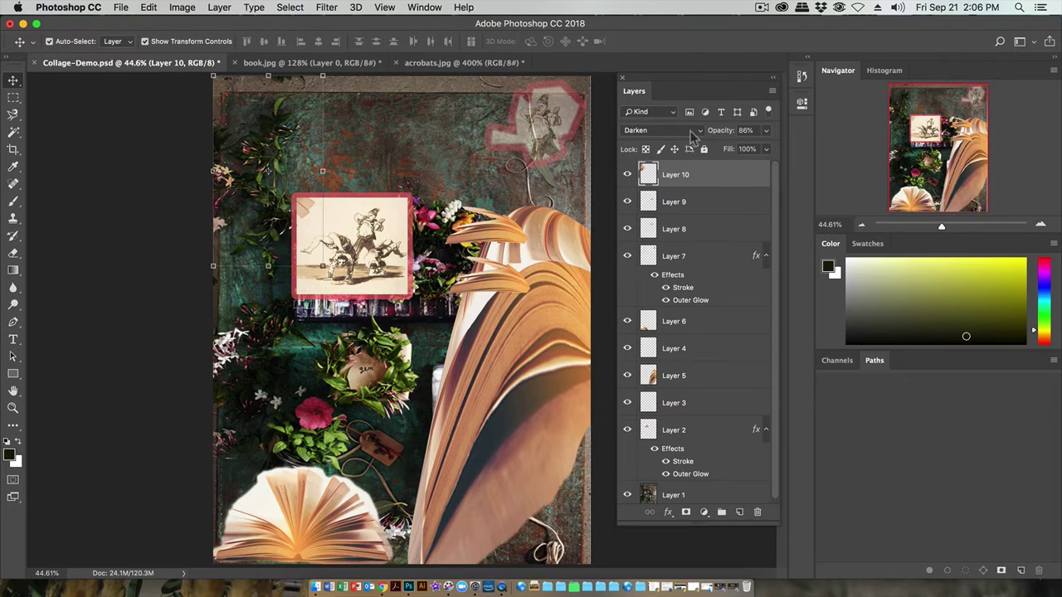
# Drag Layer 10's fanned book pages over the red-framed acrobats sketch.
pyautogui.moveTo(254, 200); pyautogui.dragTo(320, 258)
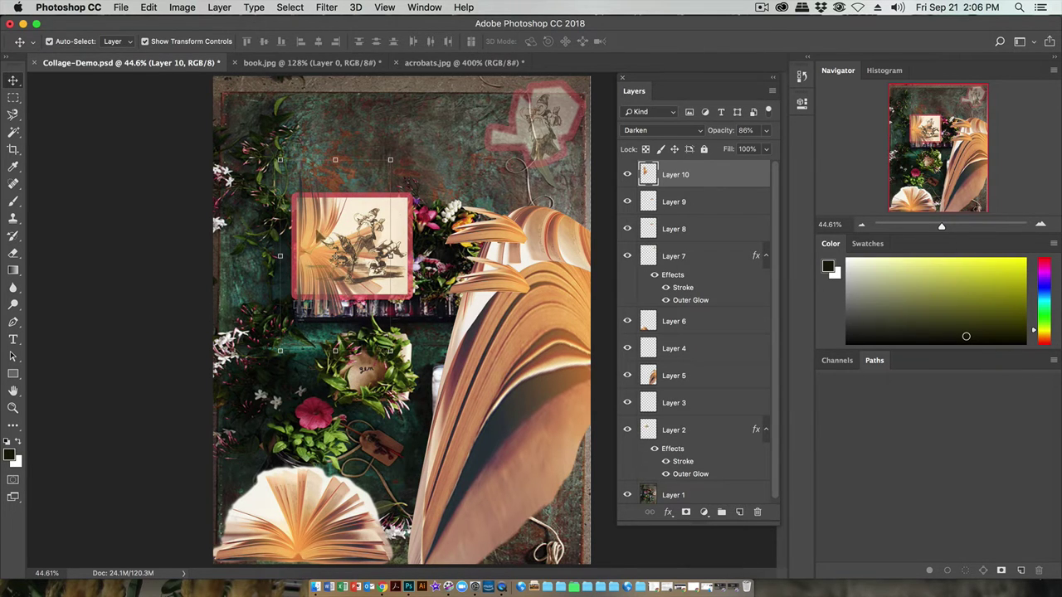
pyautogui.moveTo(291, 134); pyautogui.dragTo(322, 229)
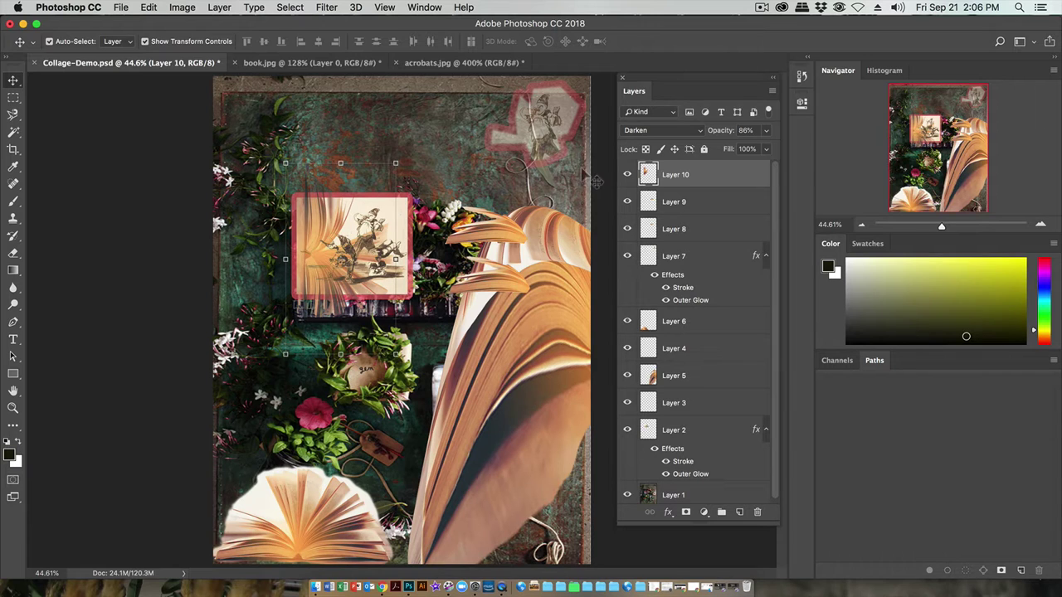
# Try Lighten, Linear Light and Difference blend modes on the book layer.
pyautogui.click(640, 133)
pyautogui.click(640, 189)
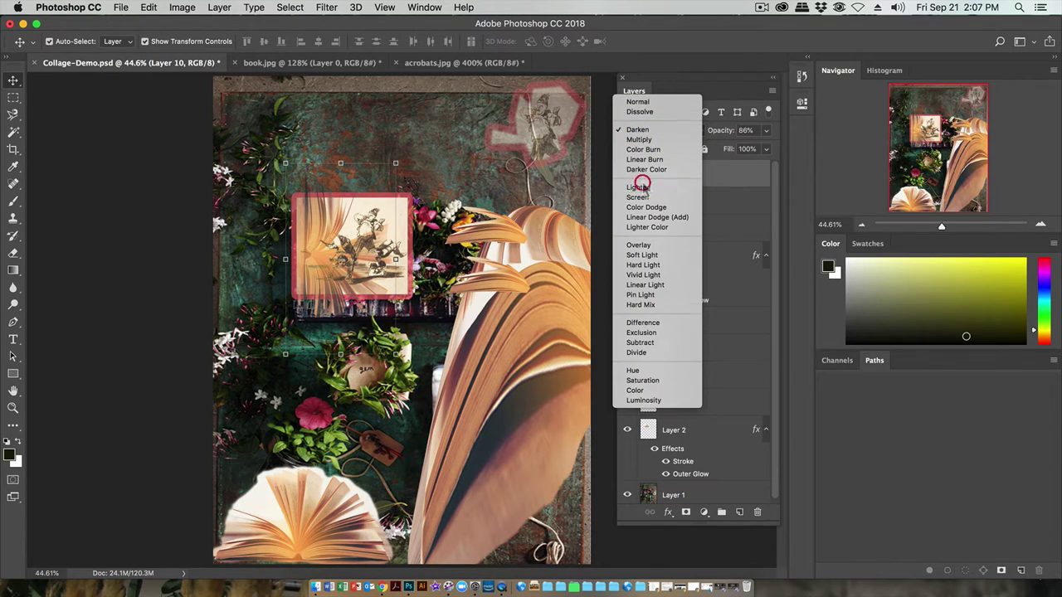
pyautogui.click(651, 130)
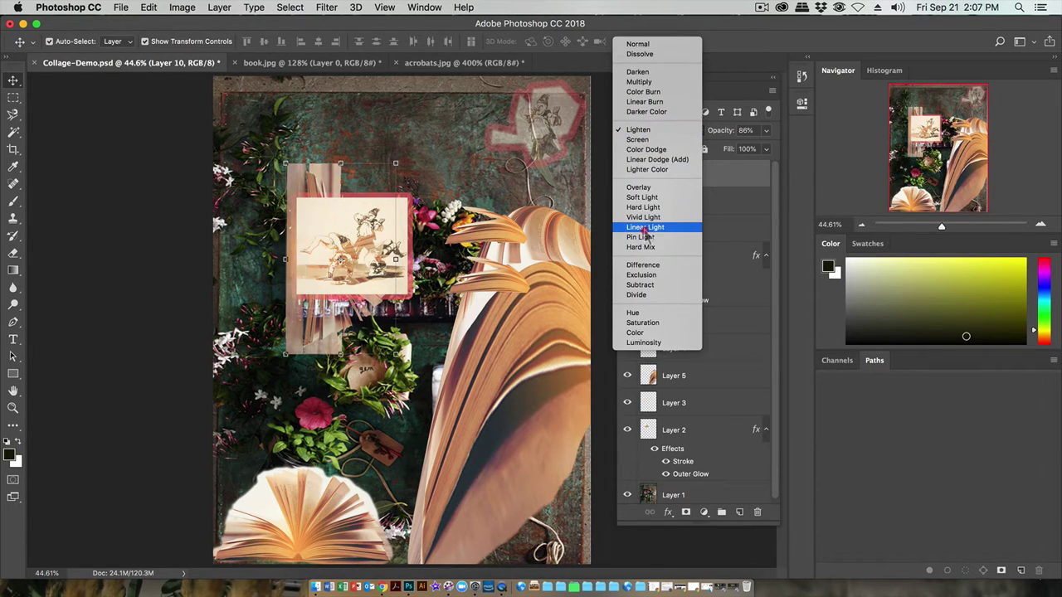
pyautogui.click(645, 226)
pyautogui.click(645, 135)
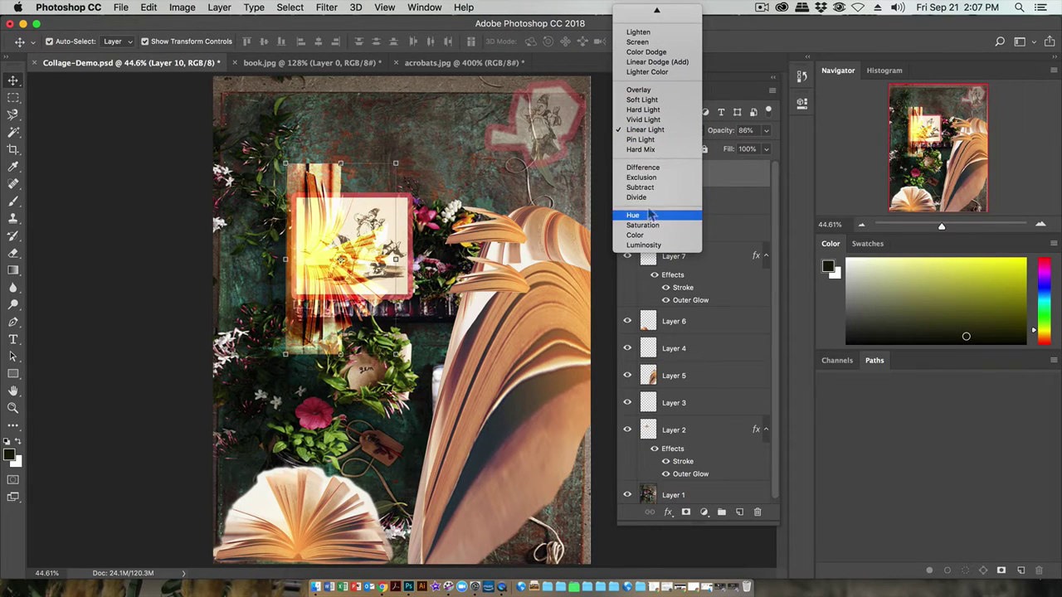
pyautogui.click(642, 167)
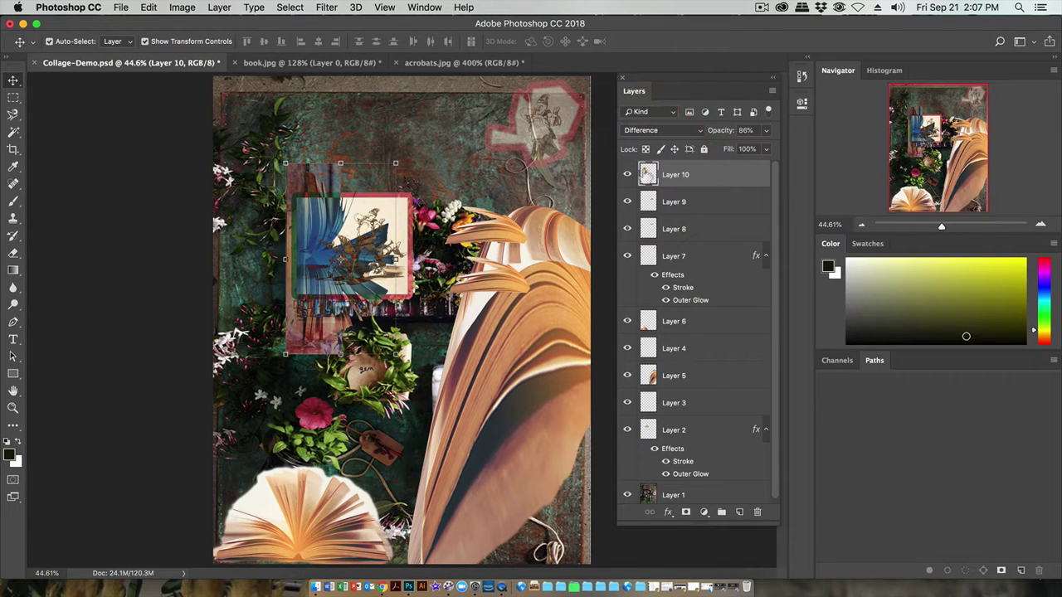
# Set the book layer to 77% opacity with Multiply blending.
pyautogui.click(766, 131)
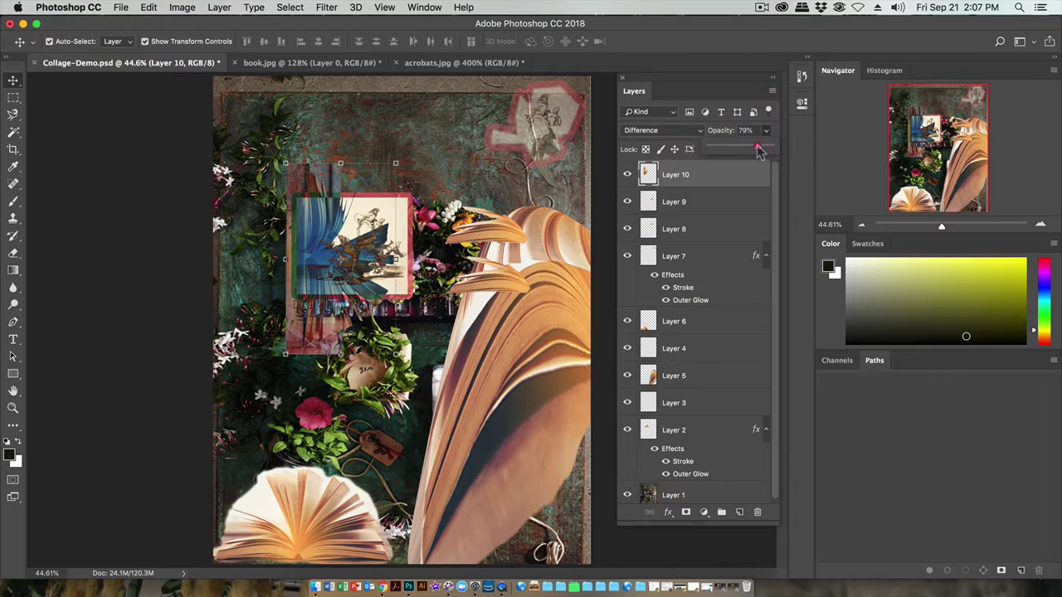
pyautogui.click(744, 149)
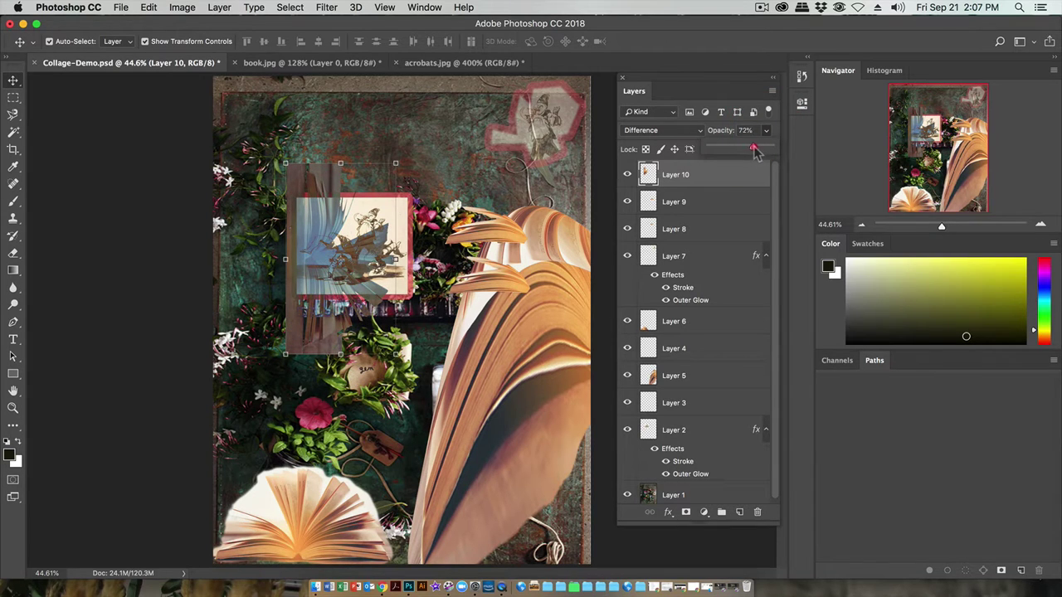
pyautogui.click(755, 149)
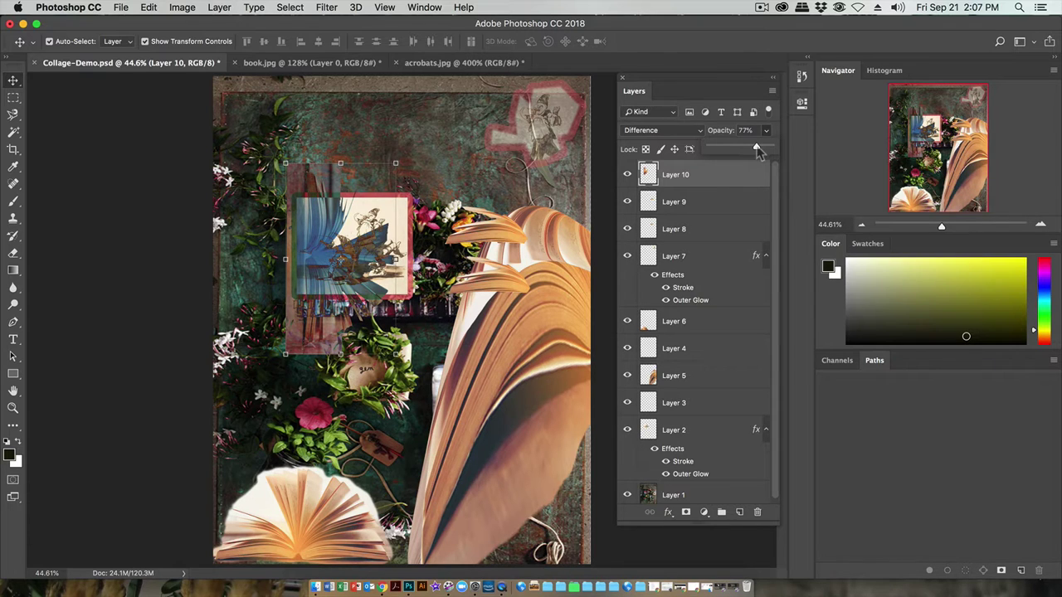
pyautogui.click(688, 131)
pyautogui.moveTo(664, 17)
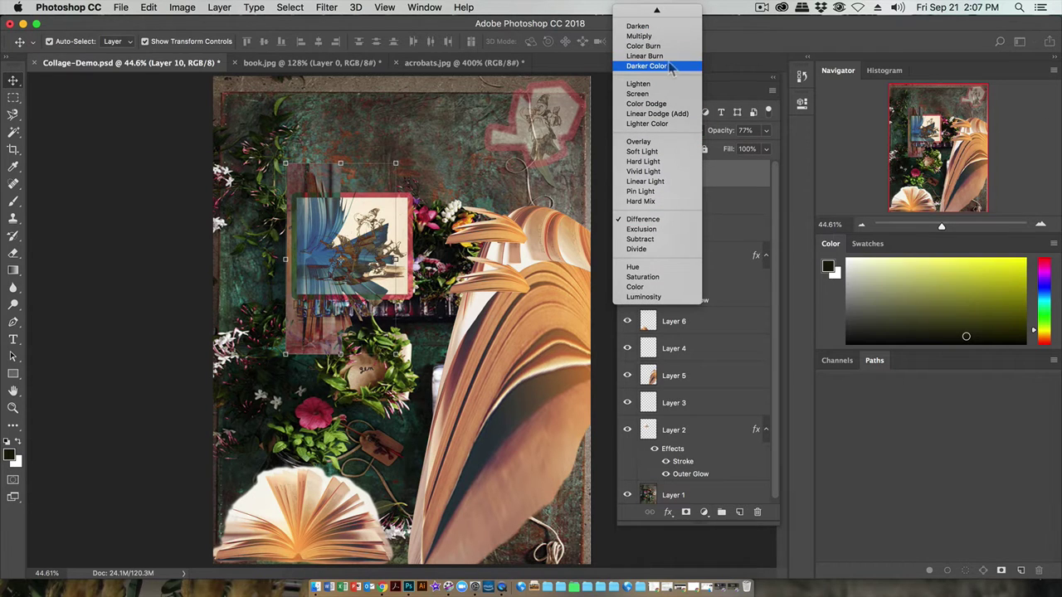
pyautogui.click(661, 36)
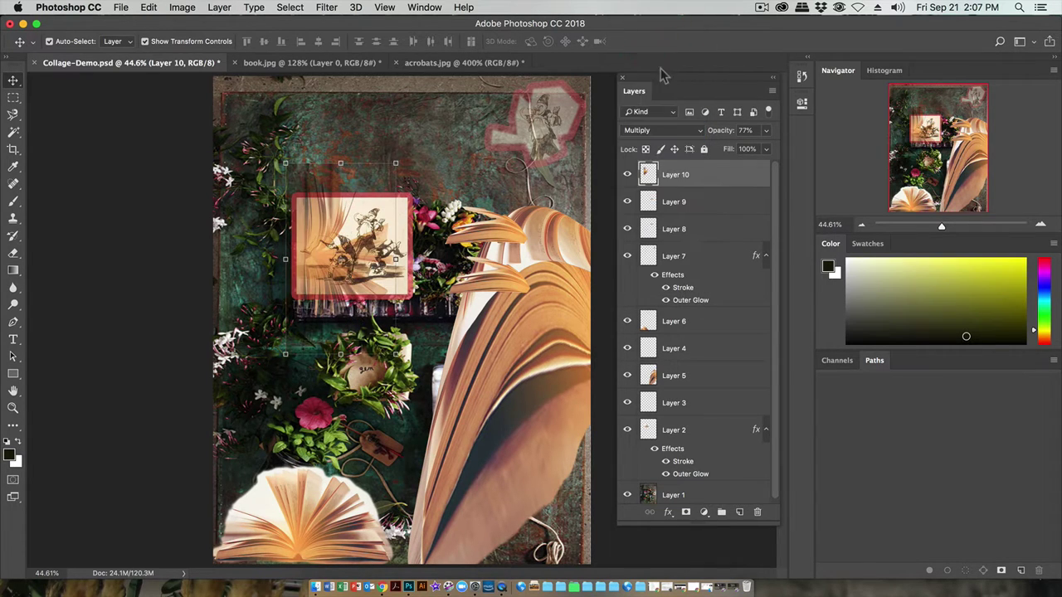